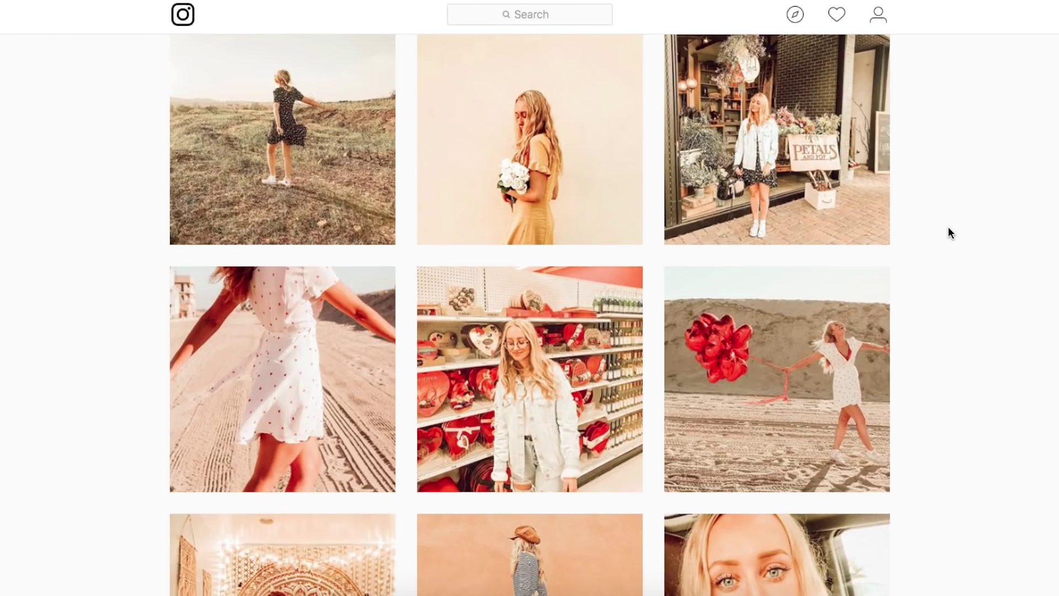
Step: Browse the profile's photo grid and open the post with the red heart balloons on the sidewalk
scroll(948, 228, "down", 3)
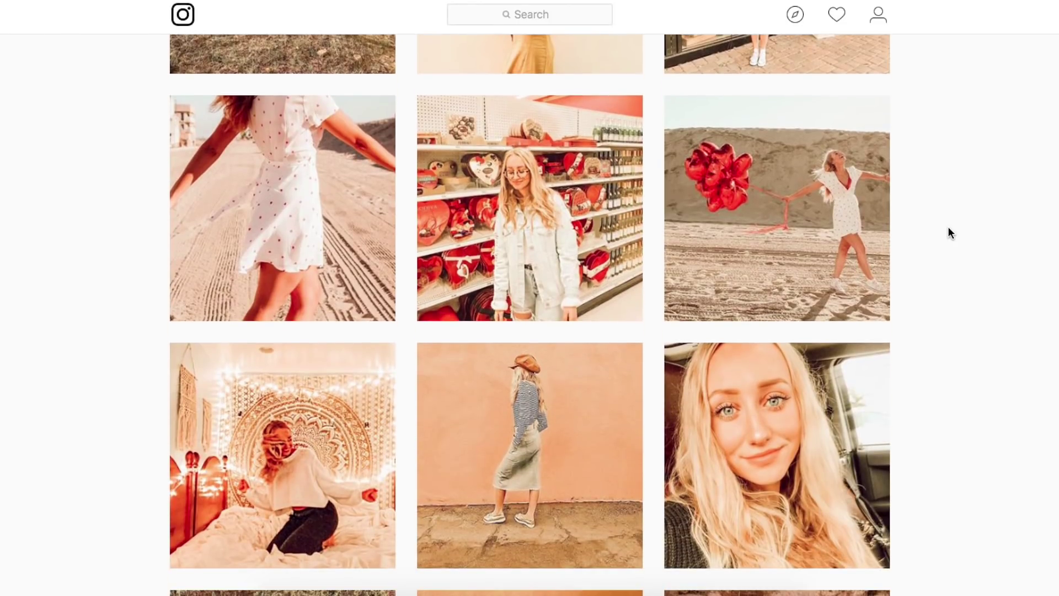
scroll(949, 232, "down", 2)
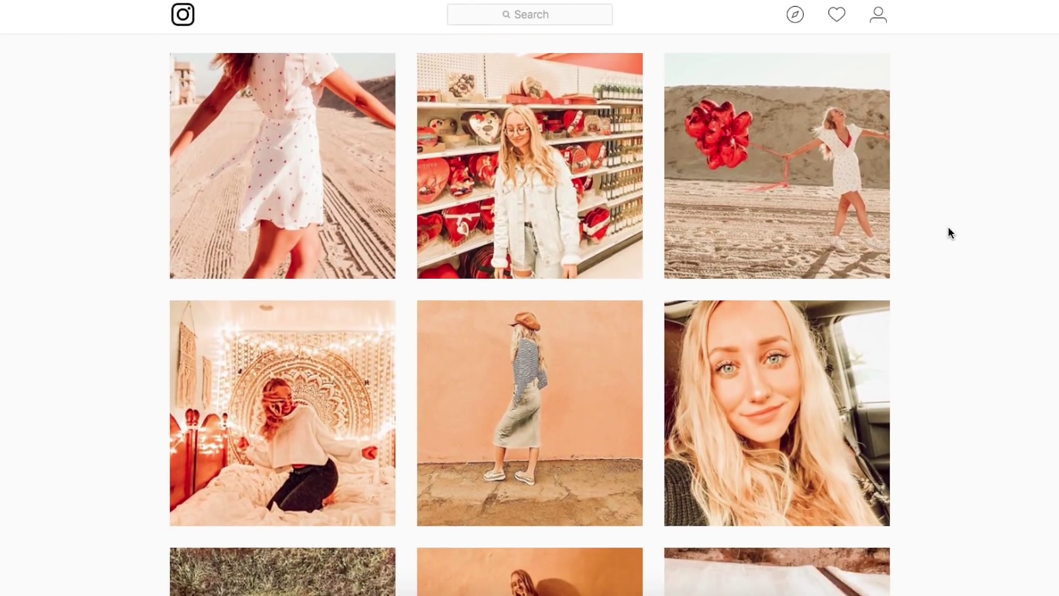
scroll(950, 232, "down", 2)
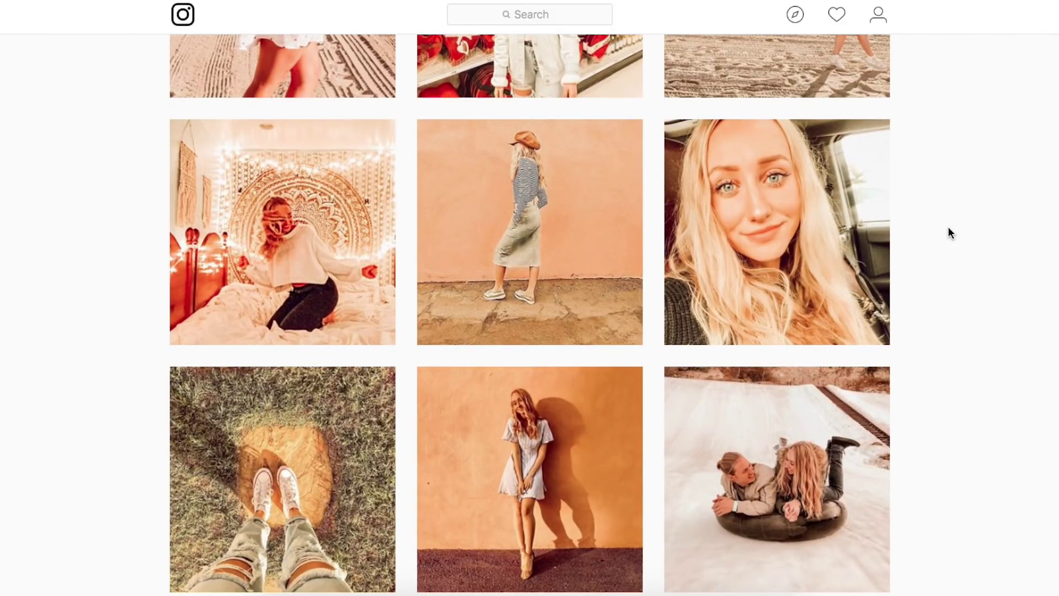
key("Home")
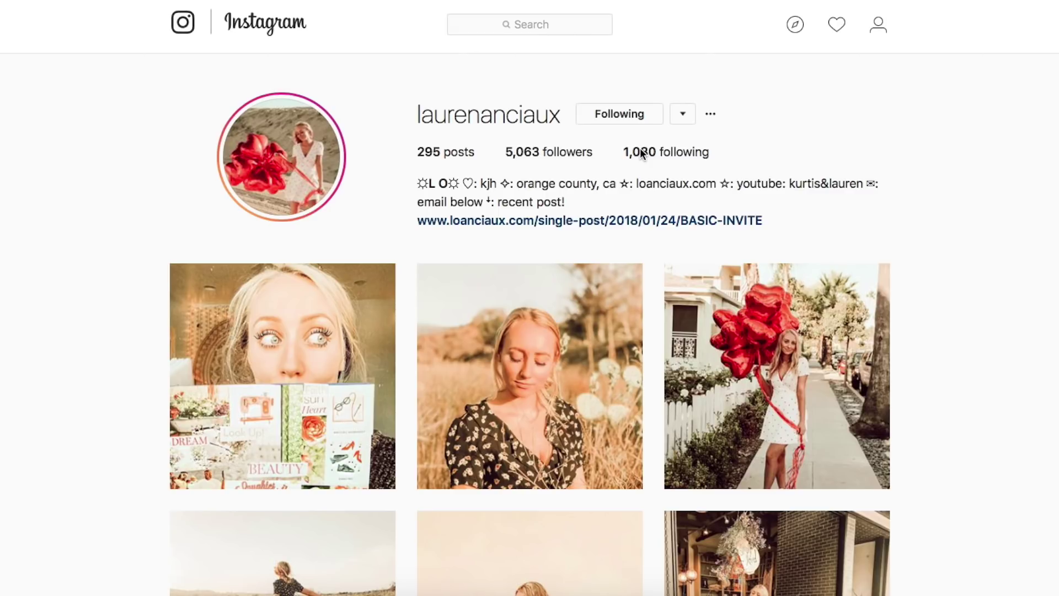
scroll(640, 148, "down", 2)
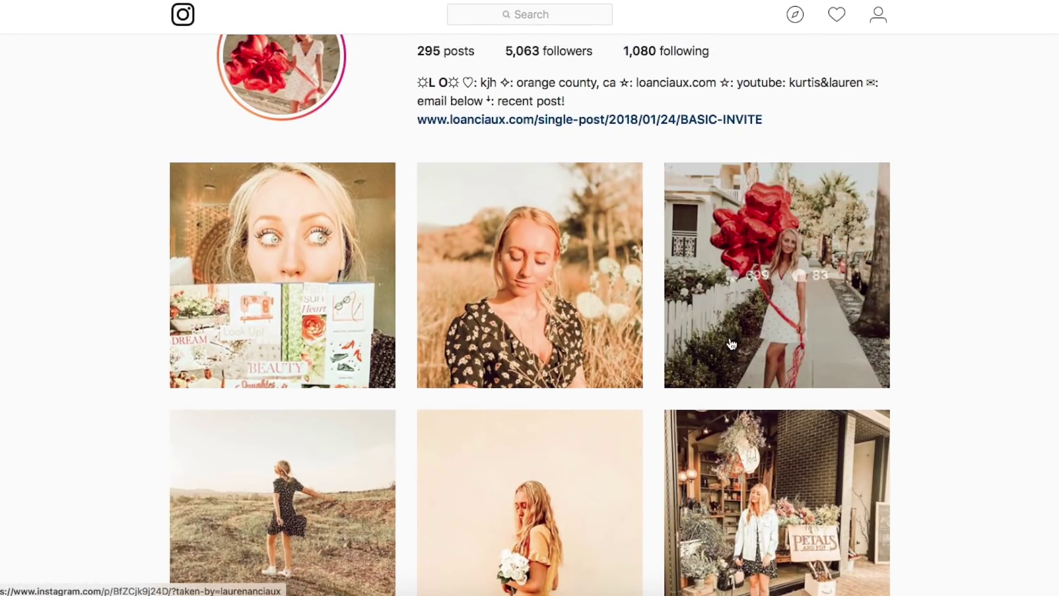
left_click(731, 341)
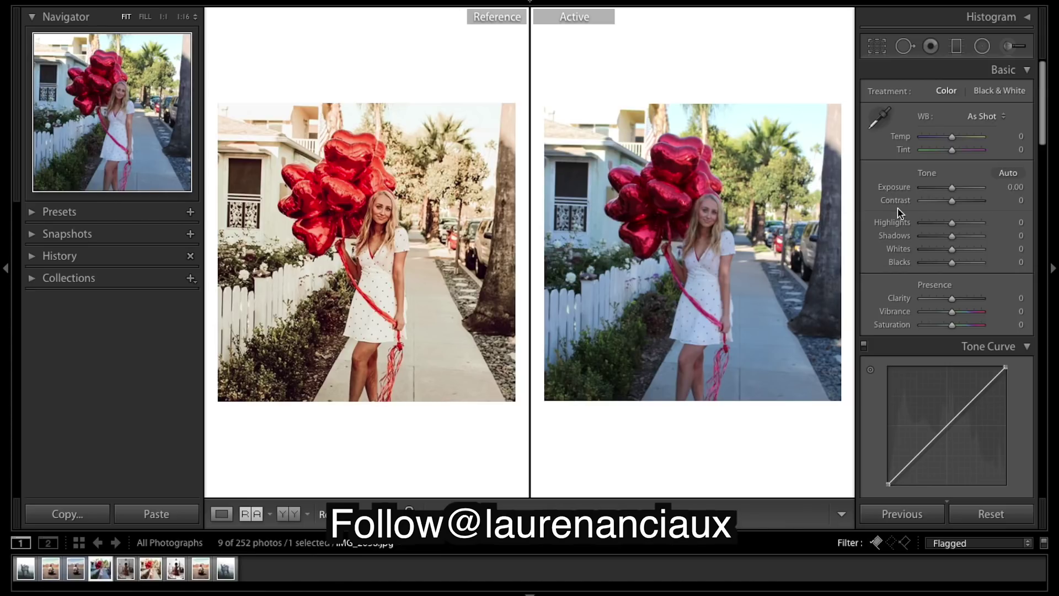
Step: Warm the active photo with Temp +100 and Tint -10, and set Contrast to +10
left_click_drag(953, 137, 1055, 253)
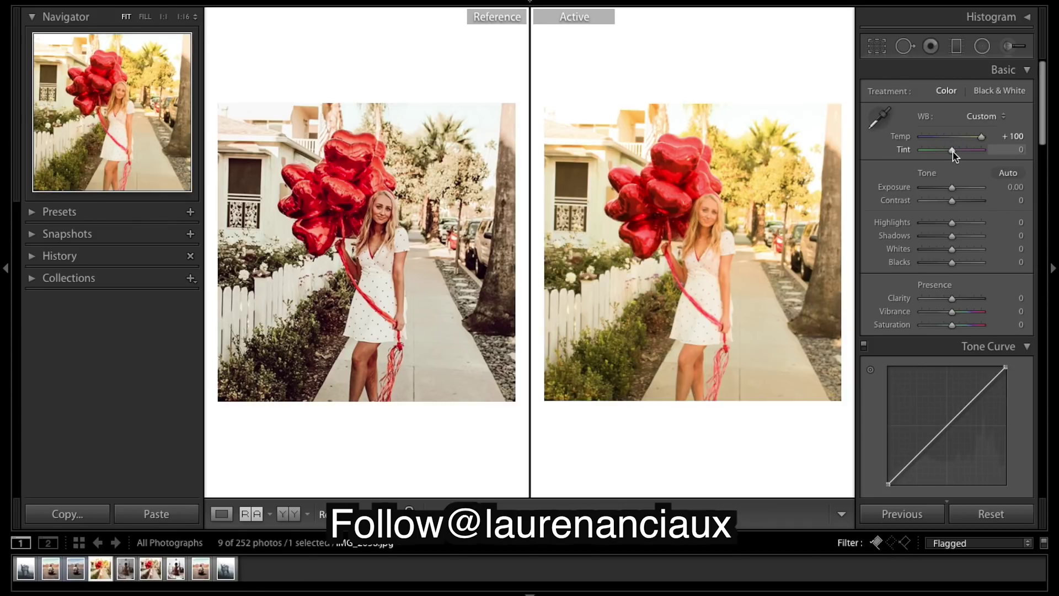
mouse_move(953, 152)
left_mouse_down()
mouse_move(933, 152)
mouse_move(962, 158)
mouse_move(950, 157)
left_mouse_up()
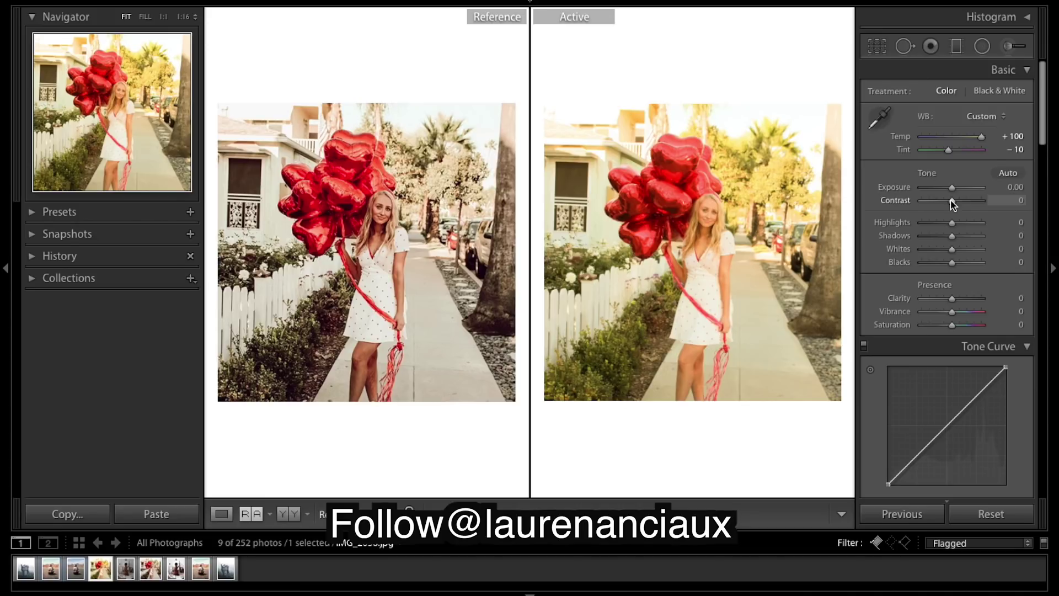
left_click_drag(953, 204, 955, 204)
Step: Lower the HSL saturation to Red -17, Orange -25, Yellow -26 and Green -14
scroll(981, 309, "down", 15)
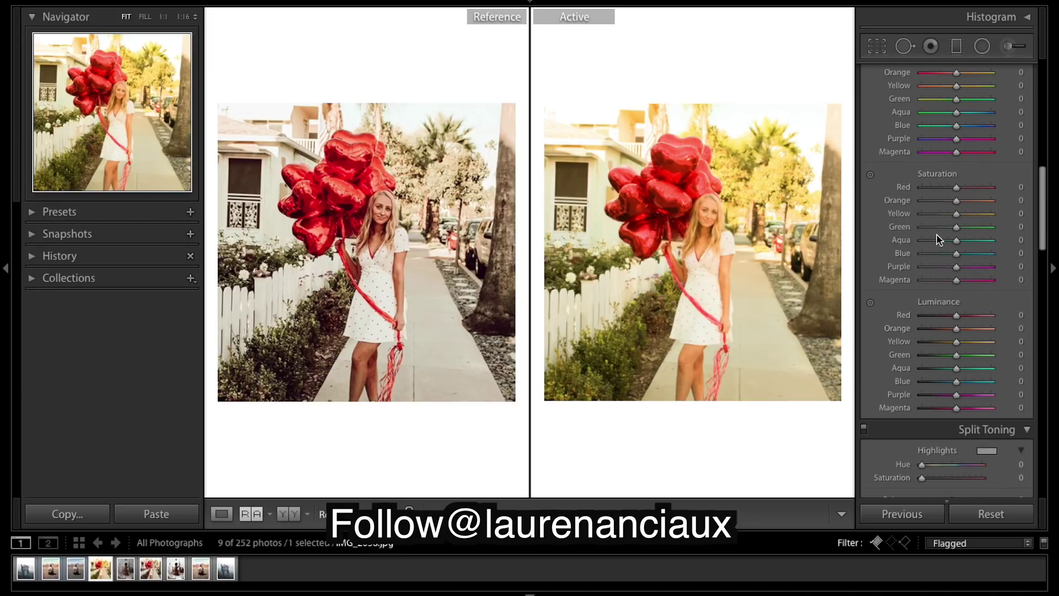
left_click_drag(956, 226, 950, 187)
mouse_move(946, 228)
left_mouse_down()
mouse_move(948, 201)
mouse_move(952, 226)
left_mouse_up()
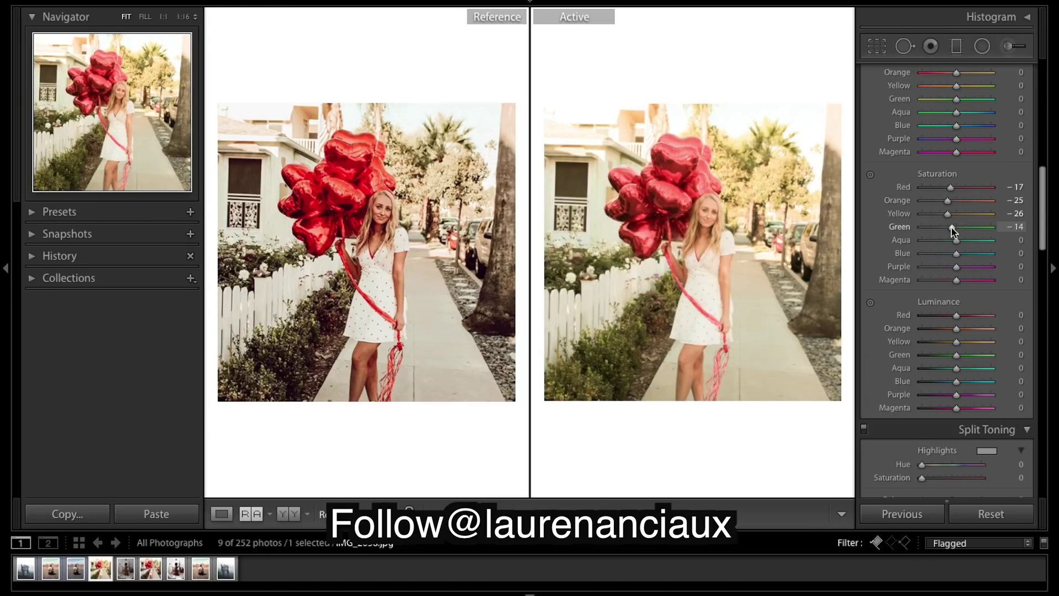
Step: Adjust the tone settings to Exposure -1.25, Highlights -78, Shadows +92, Whites -63 and Blacks -69
scroll(953, 215, "up", 10)
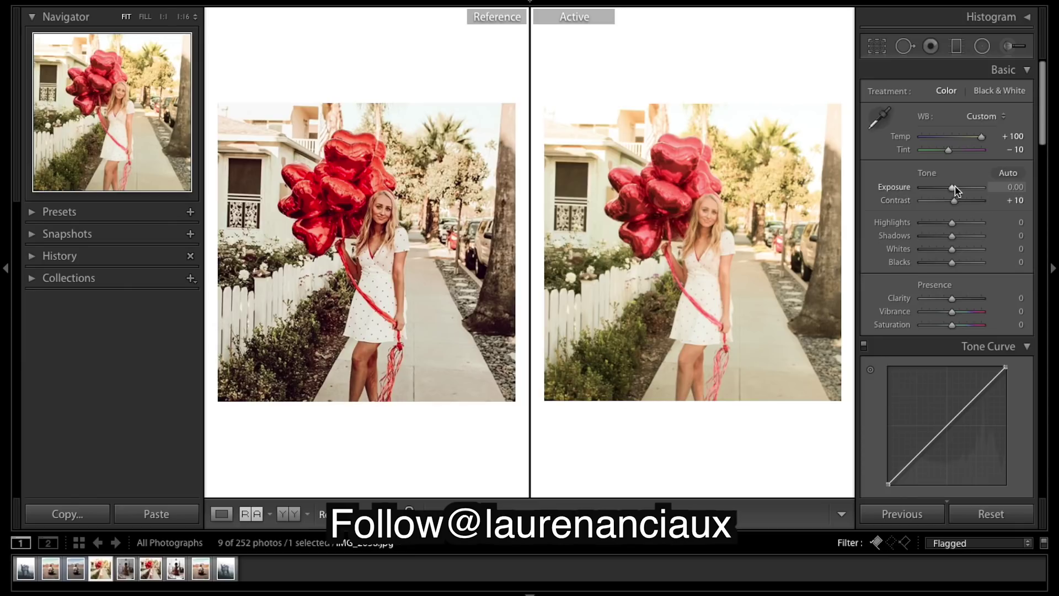
left_click_drag(953, 192, 944, 190)
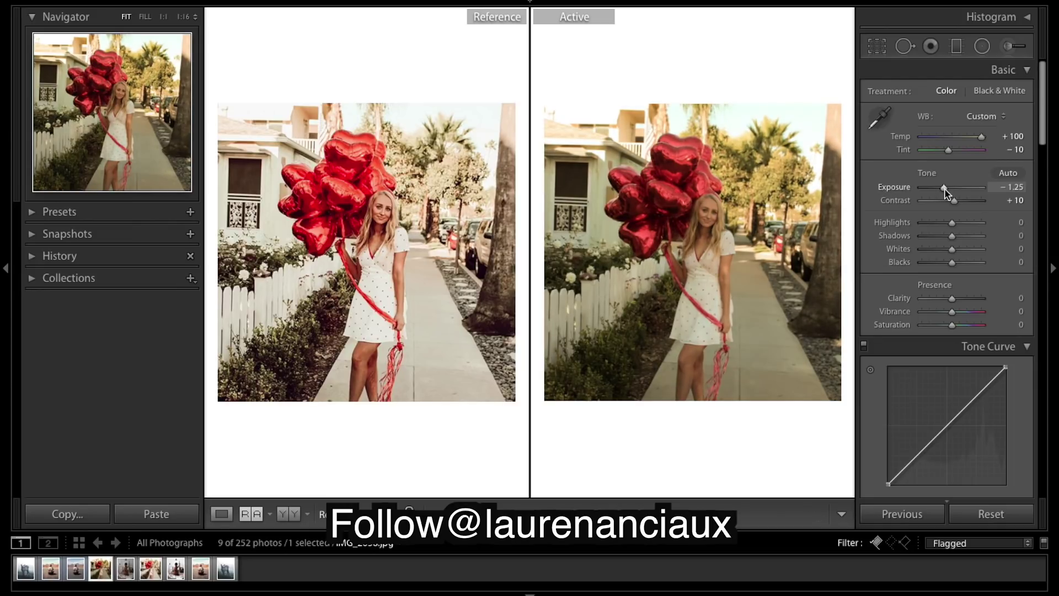
left_click_drag(953, 223, 937, 222)
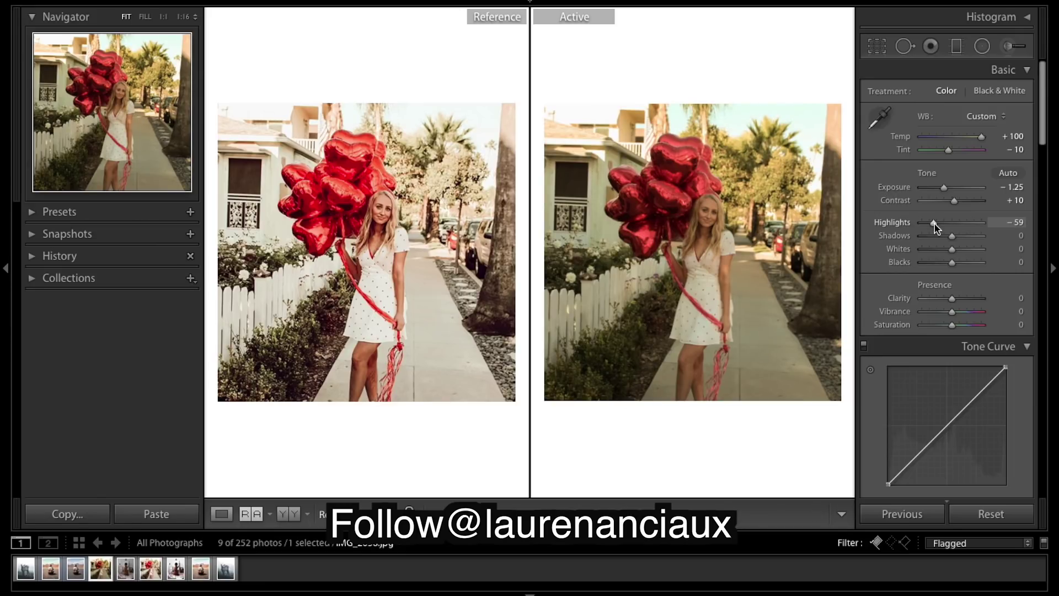
left_click_drag(936, 229, 930, 224)
left_click_drag(951, 241, 979, 240)
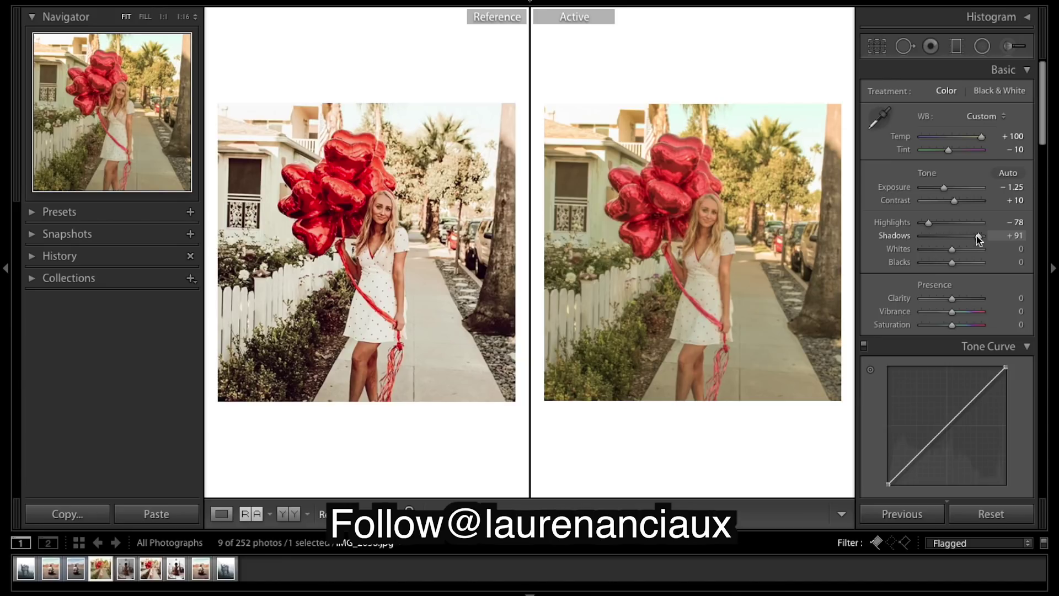
left_click_drag(953, 252, 929, 269)
Step: Set the presence values to Clarity +33, Vibrance +9 and Saturation -14
scroll(958, 291, "down", 5)
scroll(958, 291, "up", 5)
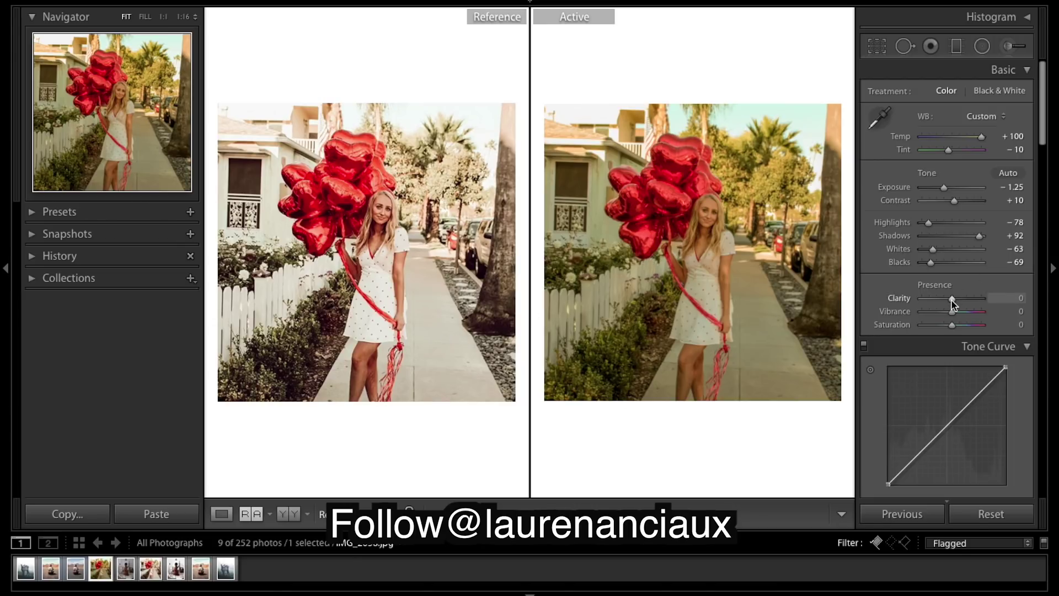
left_click_drag(951, 299, 961, 301)
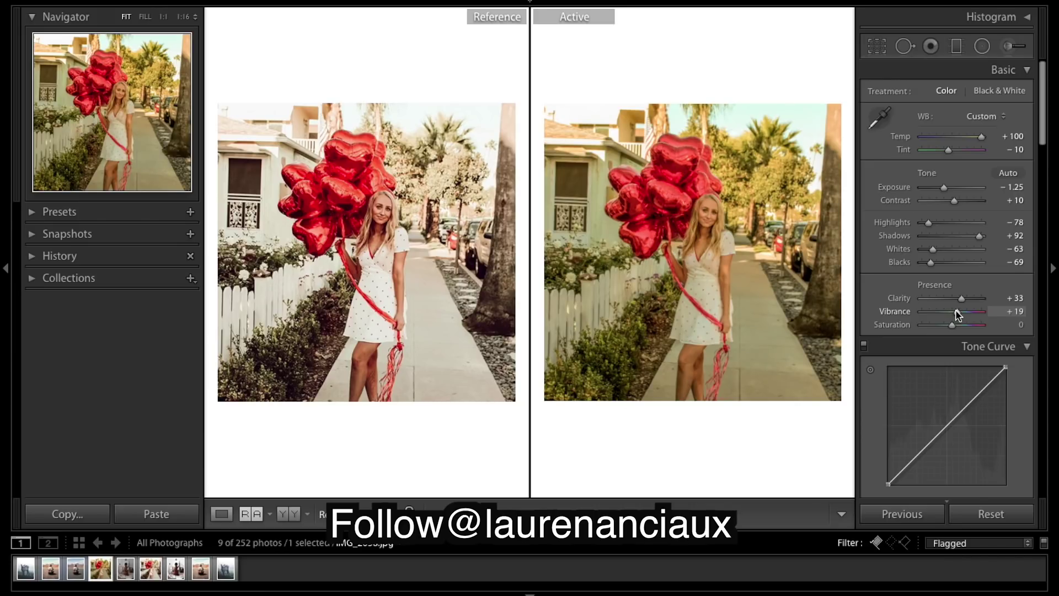
left_click_drag(956, 310, 952, 313)
left_click_drag(956, 315, 955, 316)
left_click_drag(955, 315, 950, 325)
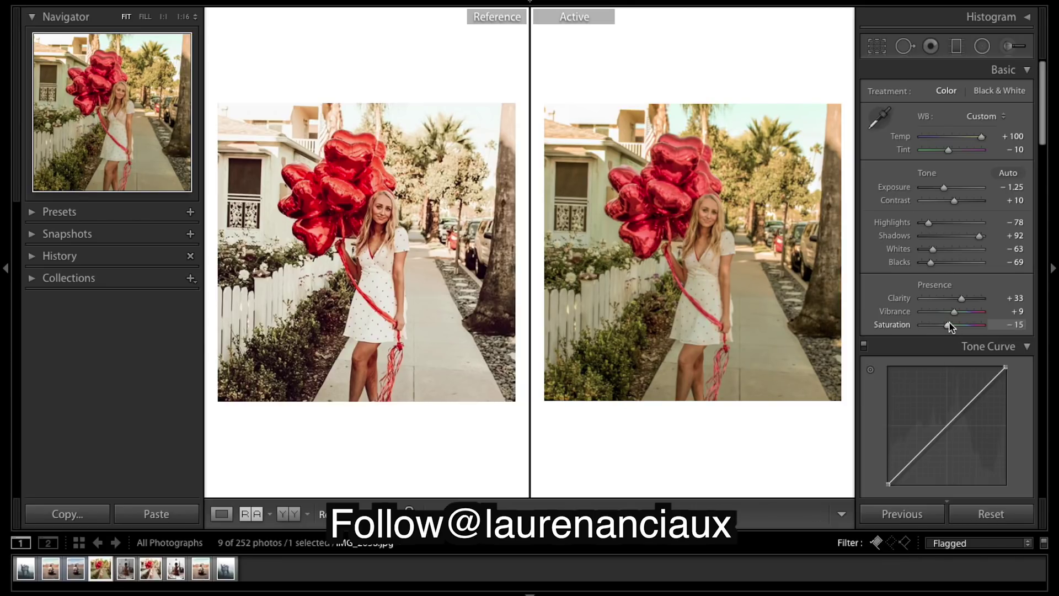
Step: Shape the RGB point curve into an S-curve with a raised black point, lowered shadows and lifted midtones, adding a point in the highlights
scroll(993, 379, "down", 5)
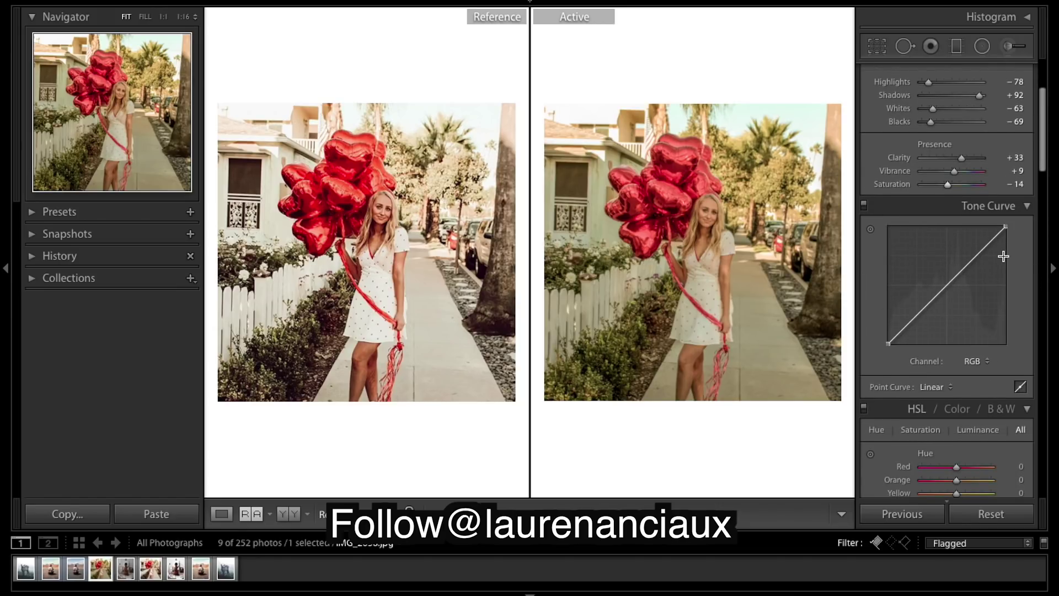
left_click_drag(889, 343, 913, 327)
left_click_drag(950, 283, 951, 279)
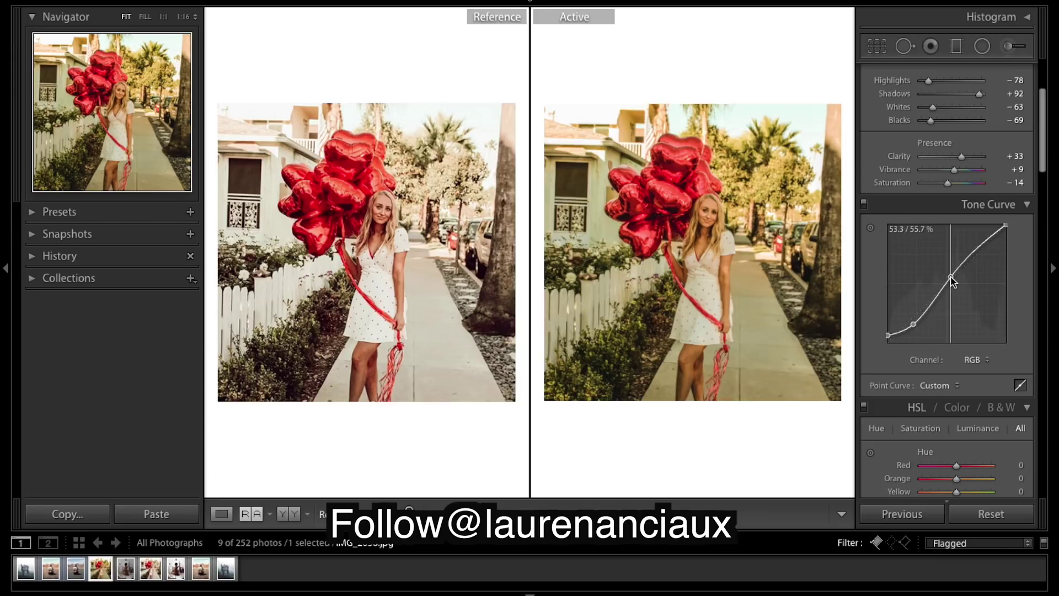
left_click(974, 250)
left_click_drag(1006, 226, 1008, 228)
Step: Reduce the HSL saturation of Yellow to -60 and Green to -23
scroll(1031, 226, "down", 10)
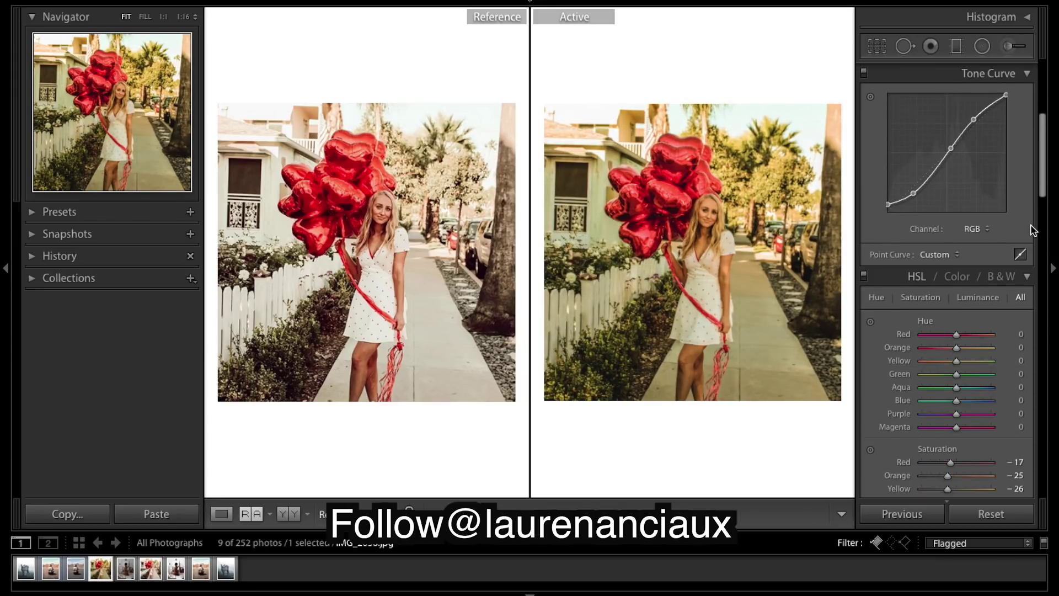
scroll(1032, 231, "down", 3)
scroll(1030, 230, "down", 1)
scroll(1030, 230, "up", 1)
left_click_drag(948, 201, 936, 203)
Step: Set the HSL luminance to Red +41, Orange -7 and Yellow +77
scroll(971, 196, "up", 2)
scroll(971, 198, "up", 2)
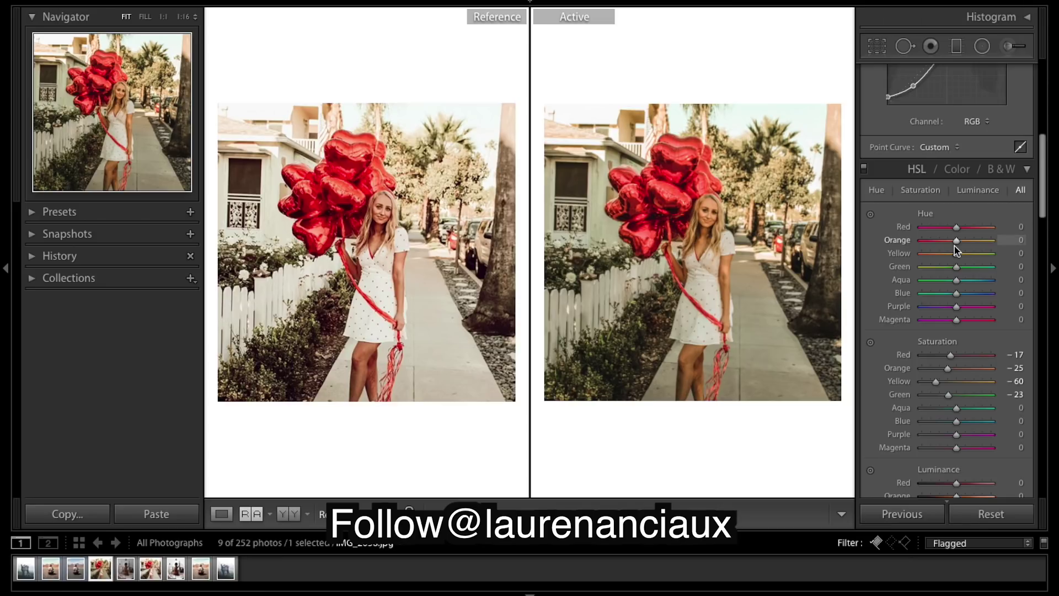
scroll(957, 250, "down", 4)
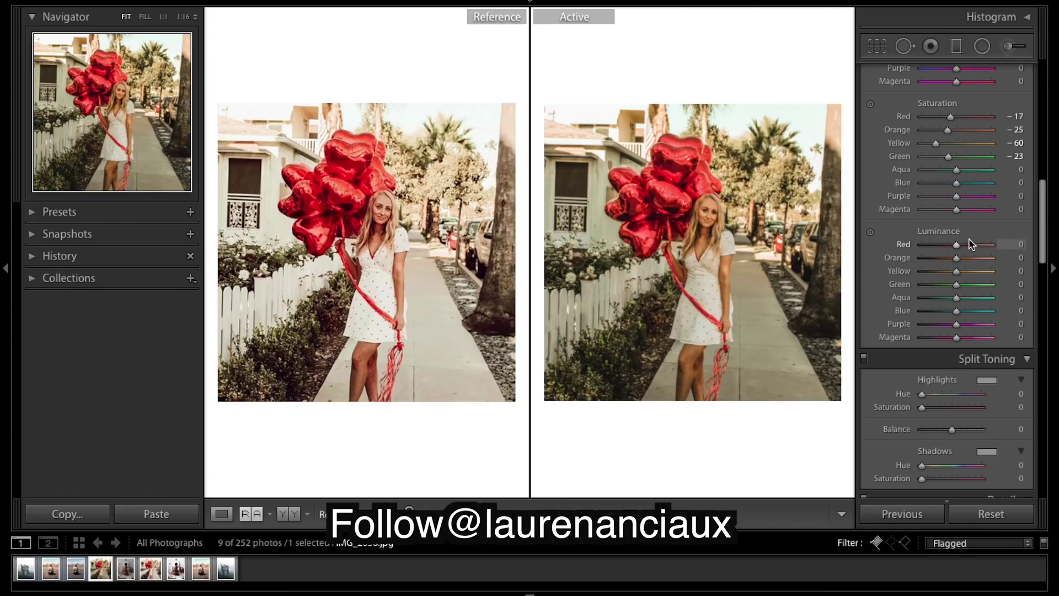
left_click(979, 271)
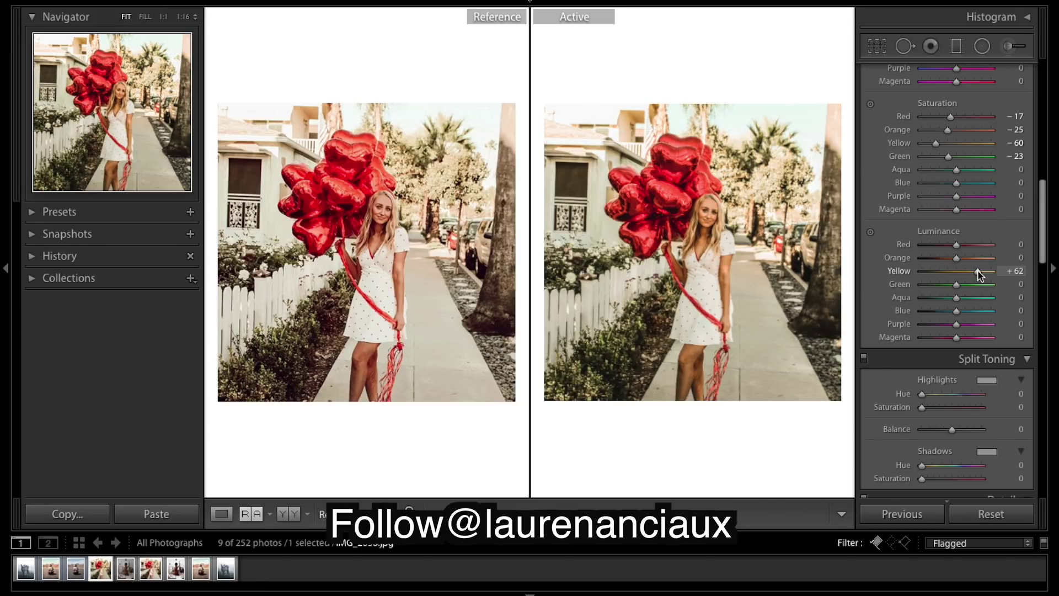
mouse_move(978, 270)
left_mouse_down()
mouse_move(986, 275)
mouse_move(963, 247)
mouse_move(972, 247)
mouse_move(947, 262)
mouse_move(957, 265)
left_mouse_up()
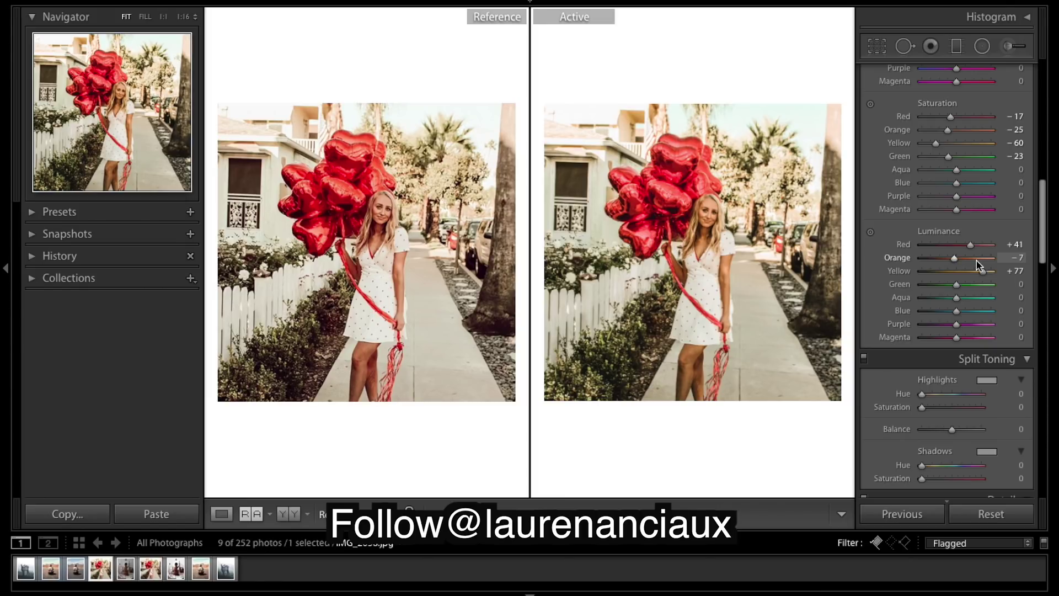
Step: Shift the HSL hues to Red +26, Orange -26, Yellow -11 and Green -53, keeping Blue at 0
scroll(976, 265, "up", 5)
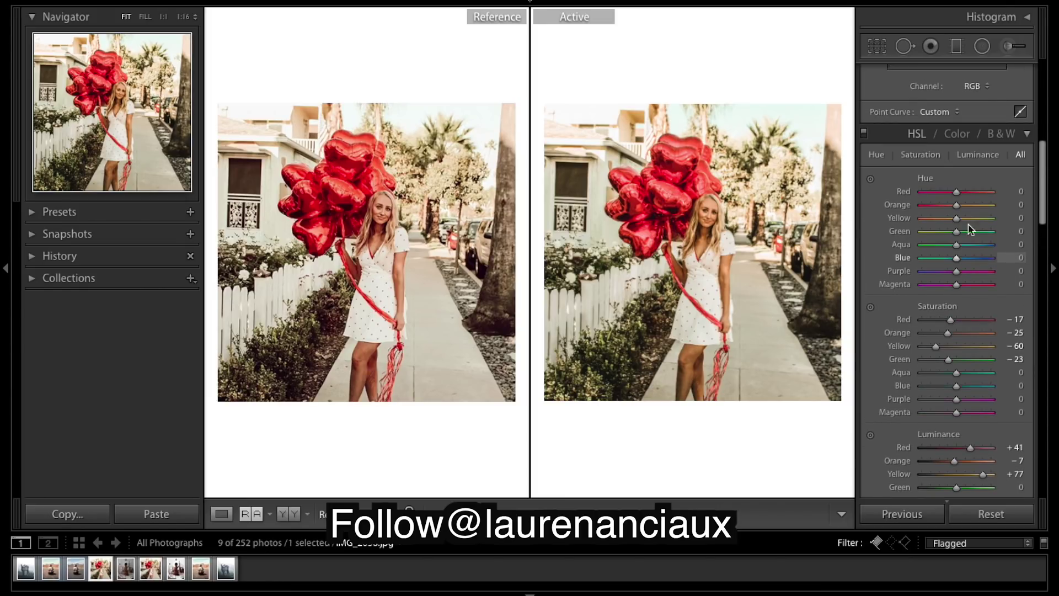
left_click_drag(962, 196, 961, 194)
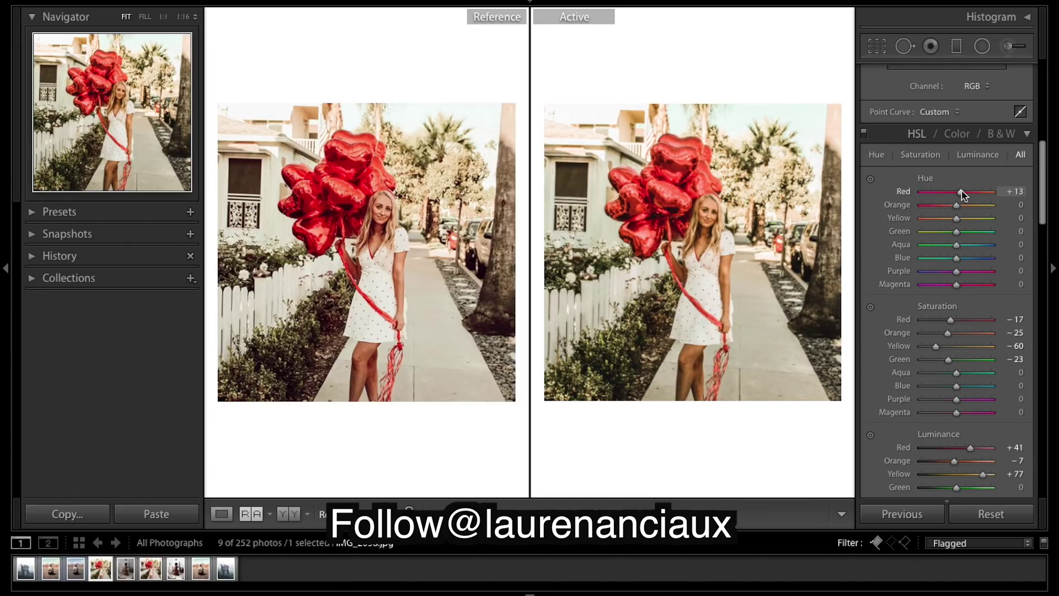
mouse_move(962, 194)
left_mouse_down()
mouse_move(951, 206)
mouse_move(962, 205)
mouse_move(948, 206)
left_mouse_up()
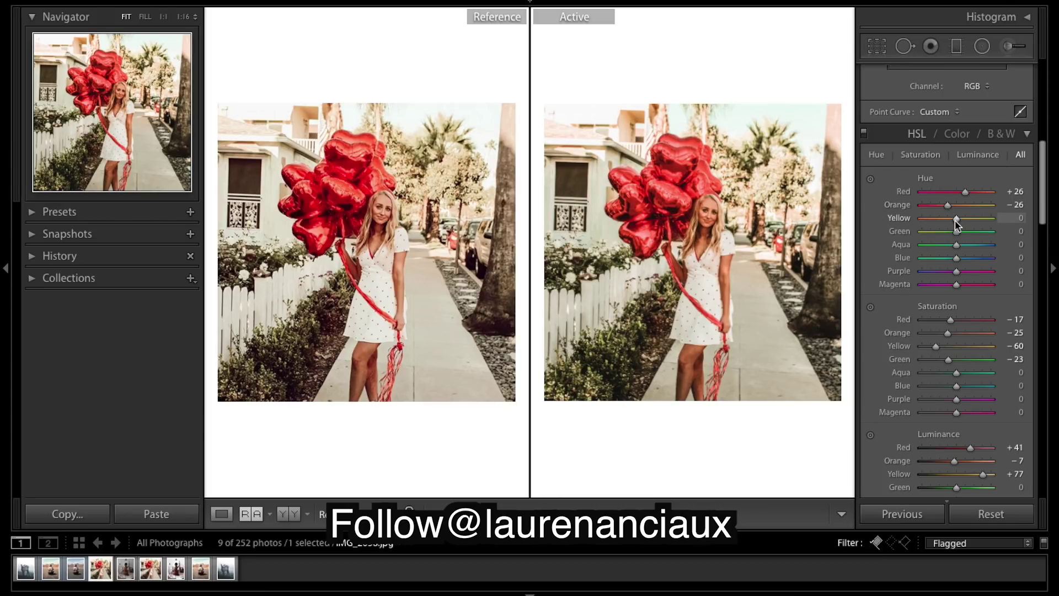
left_click_drag(957, 224, 954, 223)
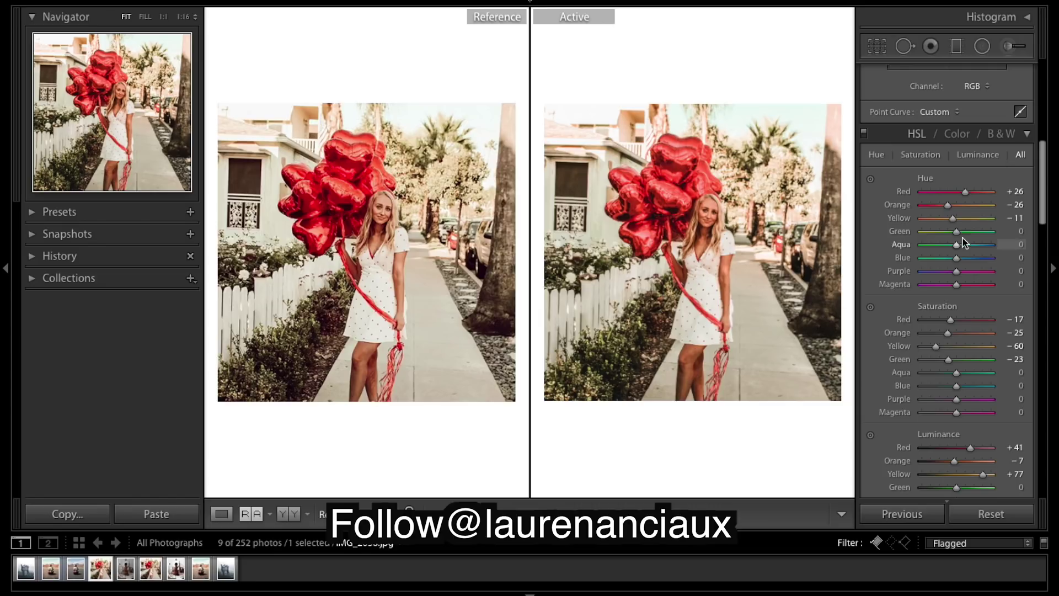
left_click_drag(957, 236, 926, 231)
mouse_move(936, 237)
left_mouse_down()
mouse_move(929, 234)
mouse_move(949, 236)
mouse_move(939, 236)
left_mouse_up()
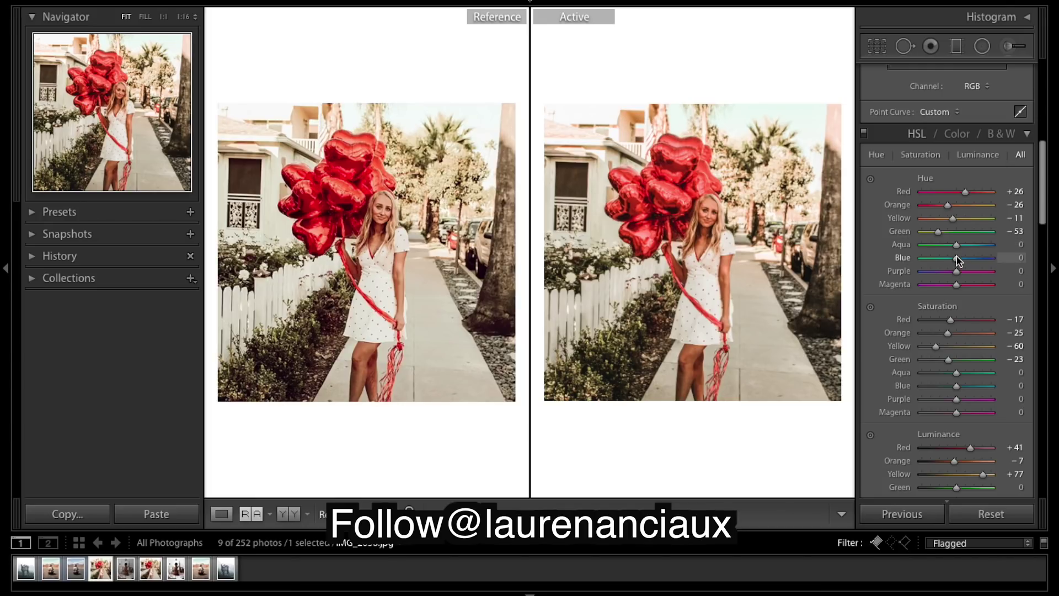
left_click_drag(958, 261, 955, 257)
double_click(908, 259)
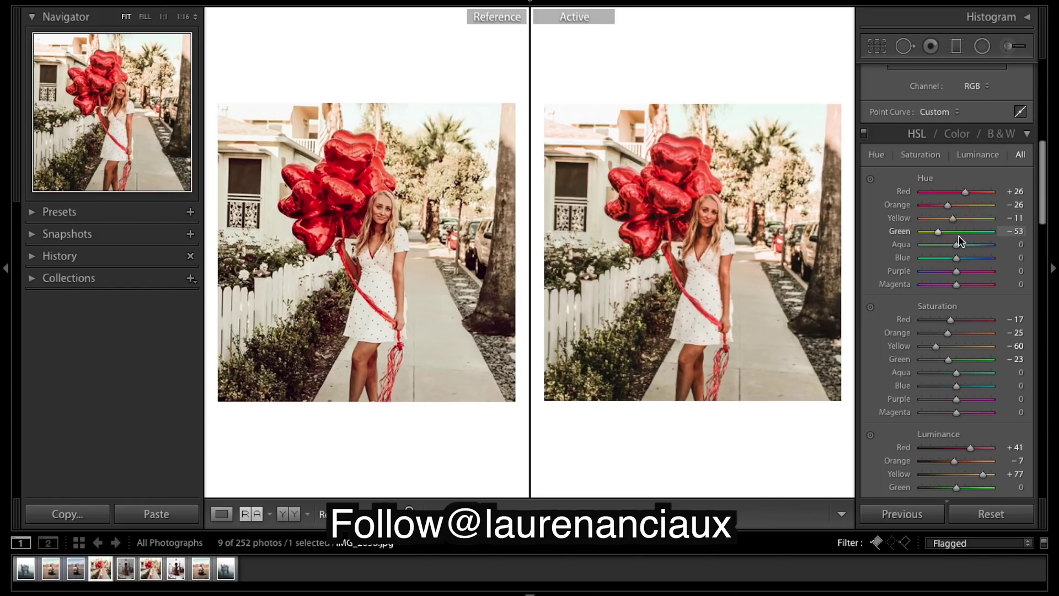
Step: Refine the HSL saturation to Red +5, Orange -37, Yellow -58, Green -90 and Blue -5
scroll(960, 240, "down", 5)
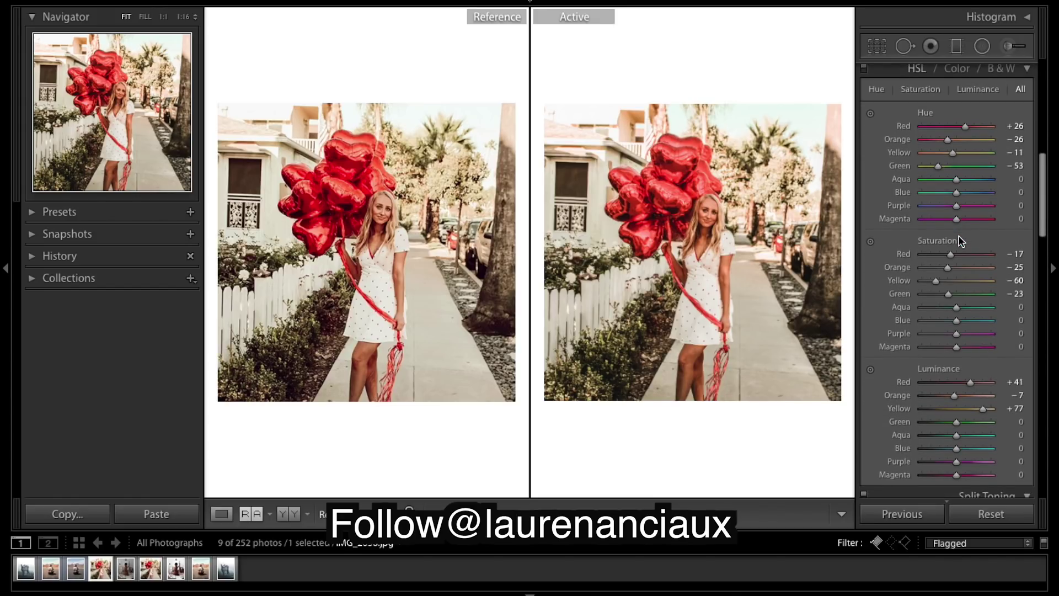
left_click_drag(951, 256, 960, 260)
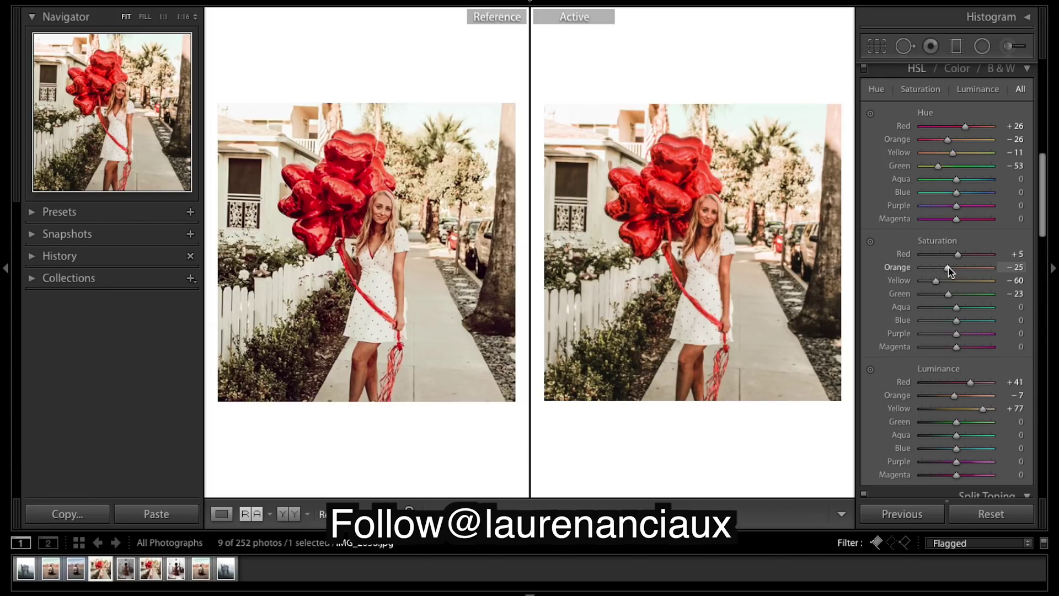
left_click_drag(949, 268, 945, 270)
left_click_drag(945, 266, 946, 270)
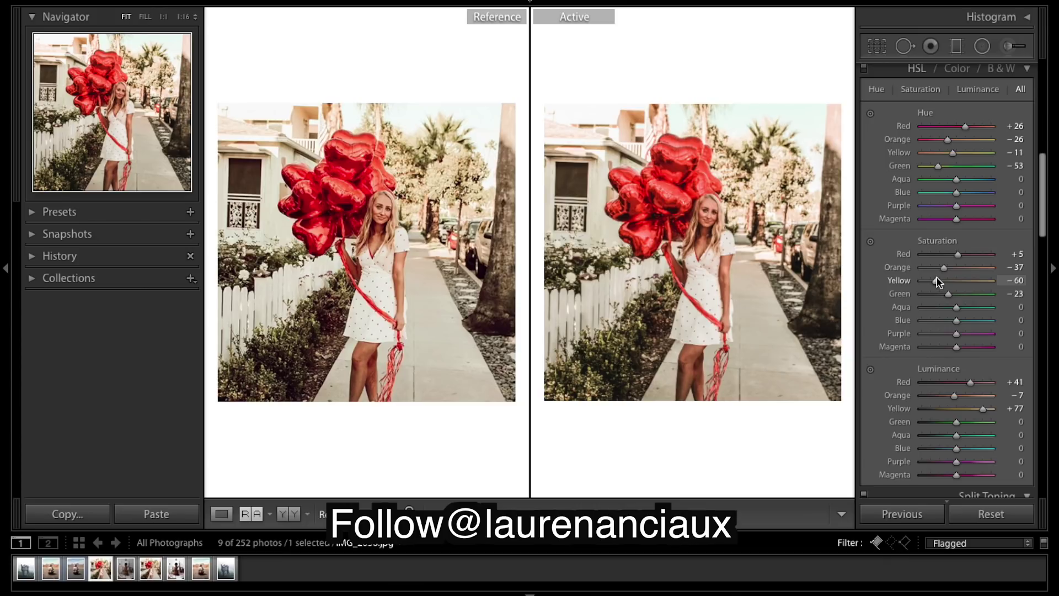
left_click_drag(936, 277, 925, 299)
left_click_drag(959, 325, 956, 326)
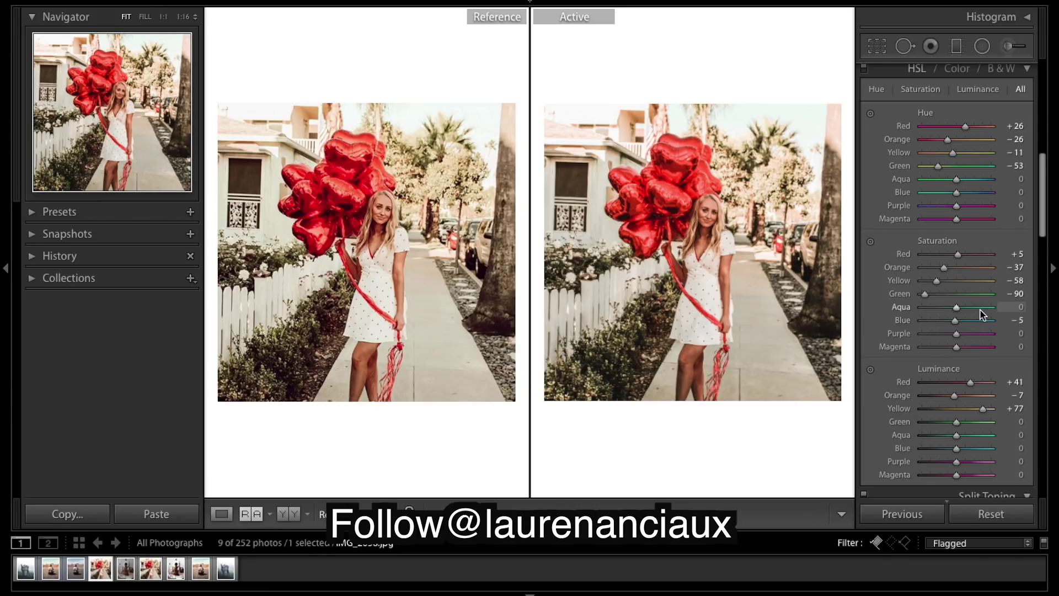
scroll(982, 312, "down", 2)
scroll(983, 315, "down", 1)
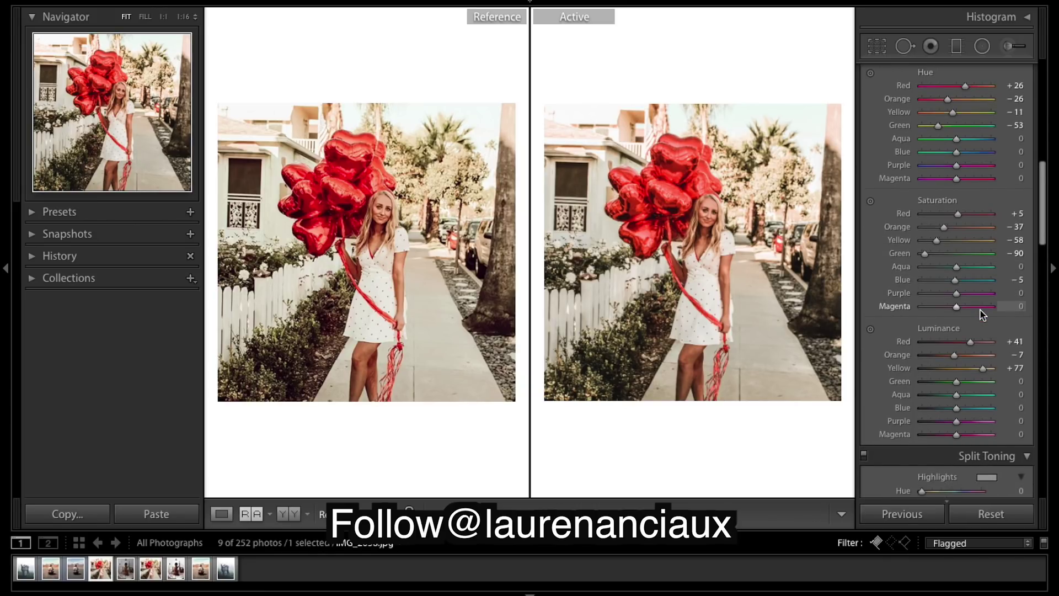
Step: Set the sharpening amount to 30 and add light grain to the balloon photo
scroll(982, 312, "down", 15)
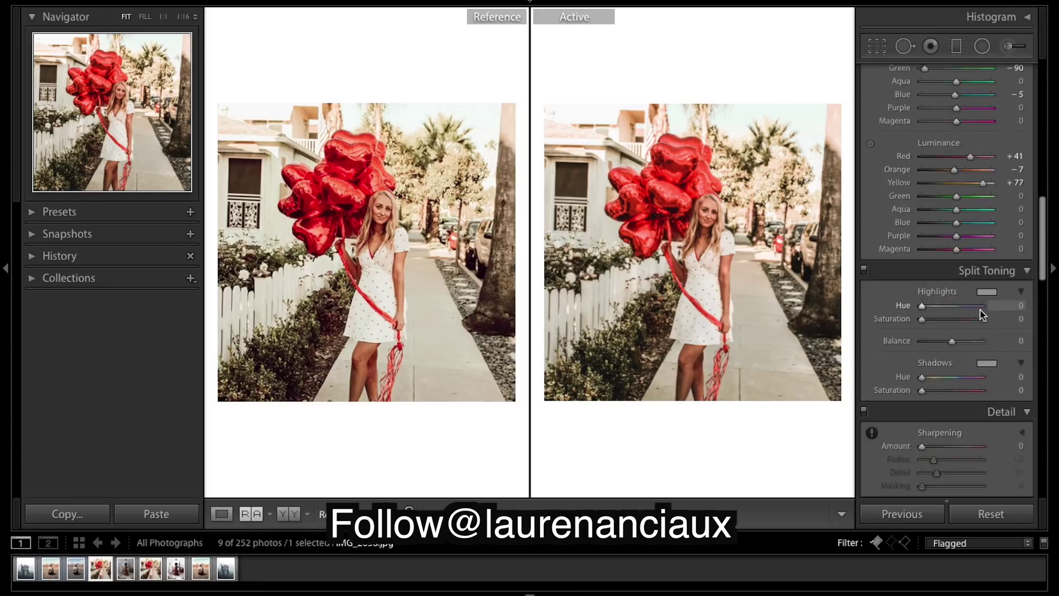
left_click_drag(939, 268, 934, 267)
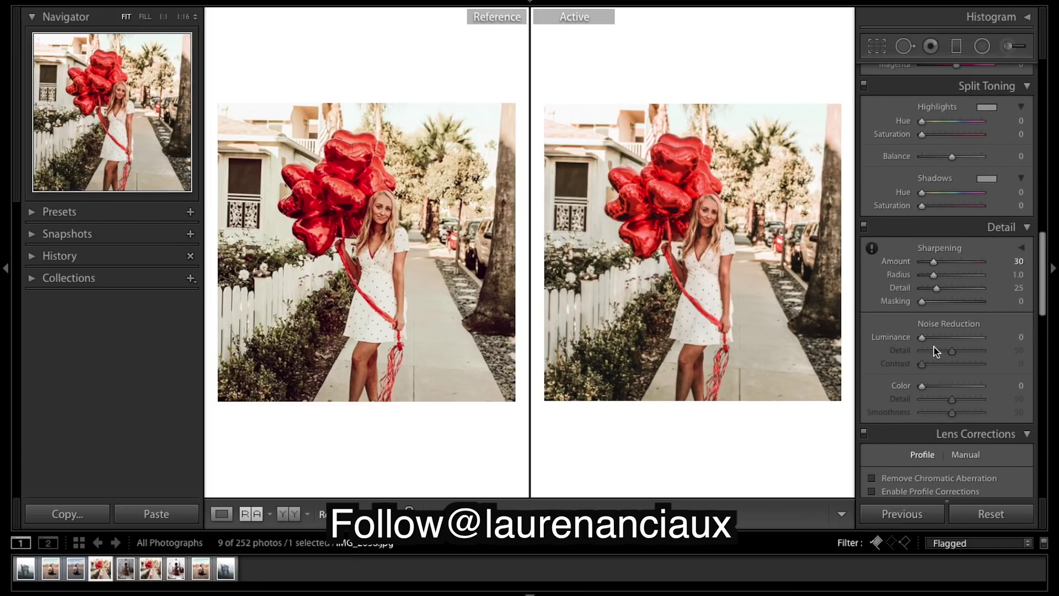
scroll(941, 366, "down", 15)
scroll(944, 367, "down", 1)
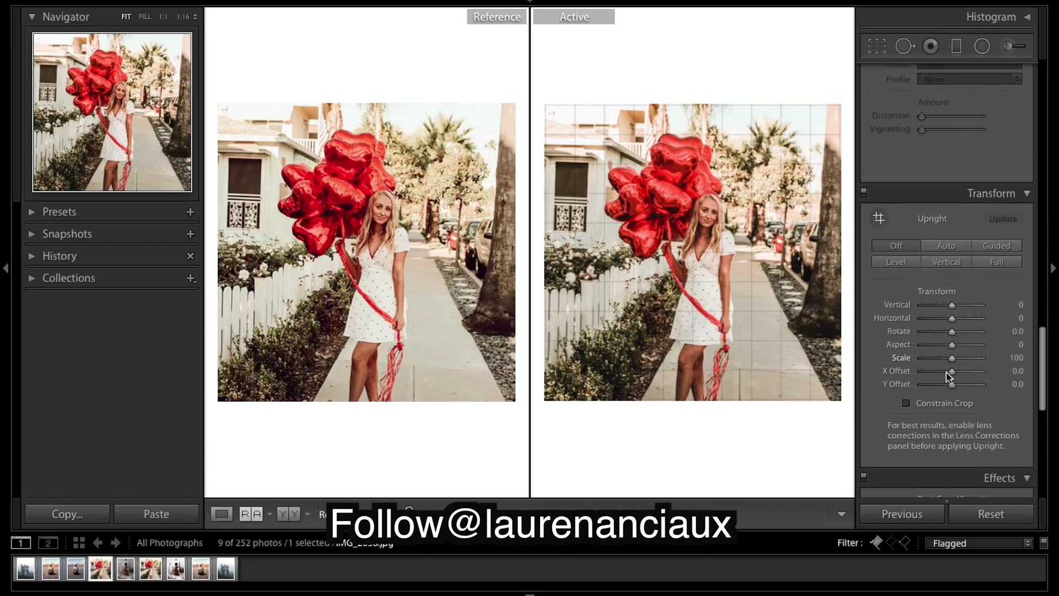
scroll(994, 451, "down", 10)
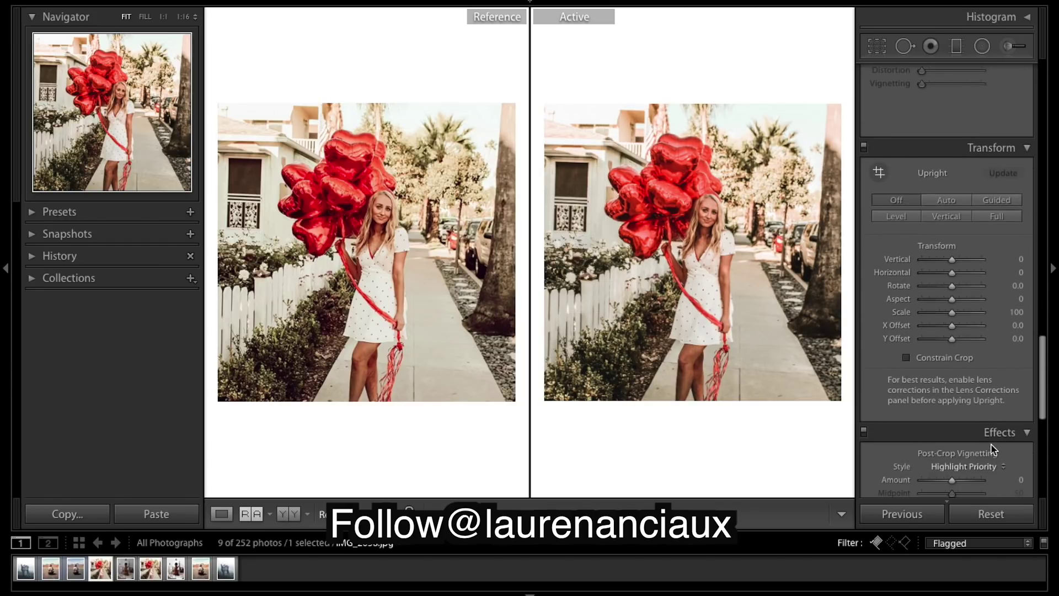
left_click(939, 214)
left_click_drag(938, 215, 936, 215)
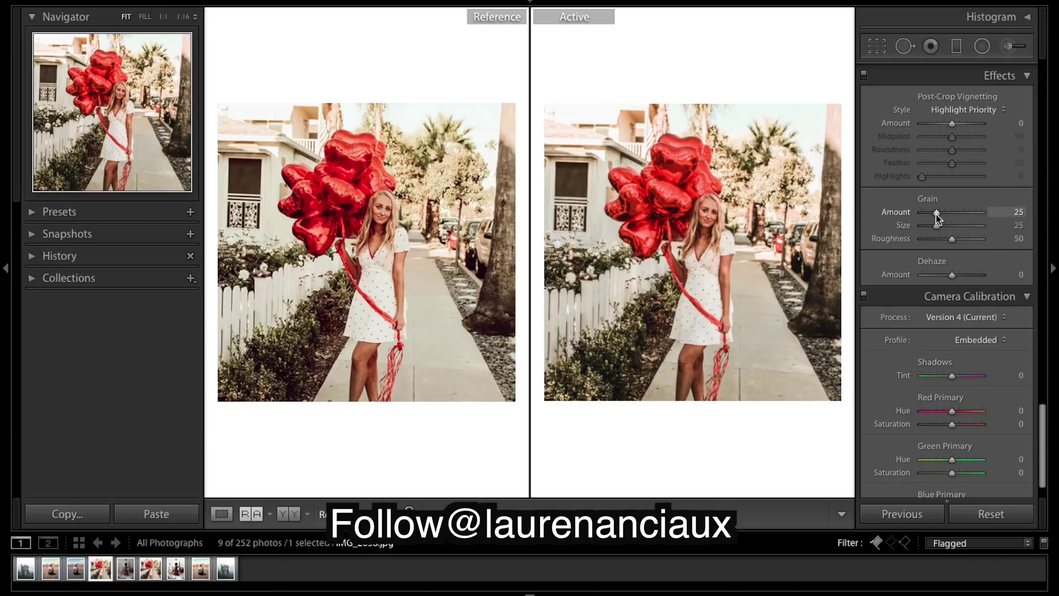
left_click_drag(936, 215, 940, 215)
Step: Fine-tune the HSL hues to Red +13 and Orange -14
scroll(948, 266, "up", 15)
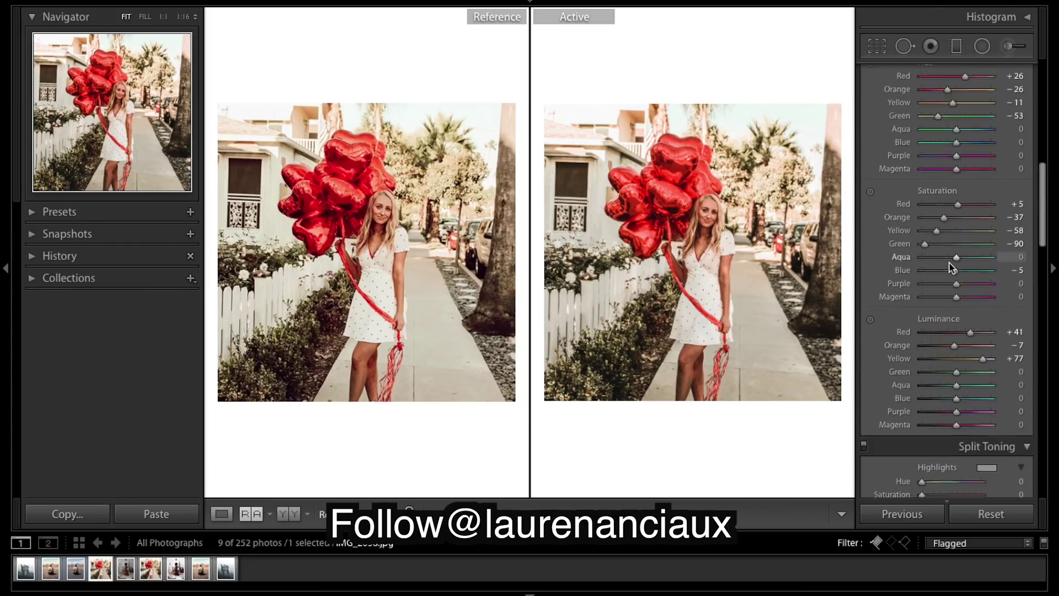
scroll(950, 268, "up", 10)
scroll(954, 287, "down", 2)
scroll(966, 314, "up", 2)
scroll(974, 327, "down", 1)
scroll(976, 328, "down", 10)
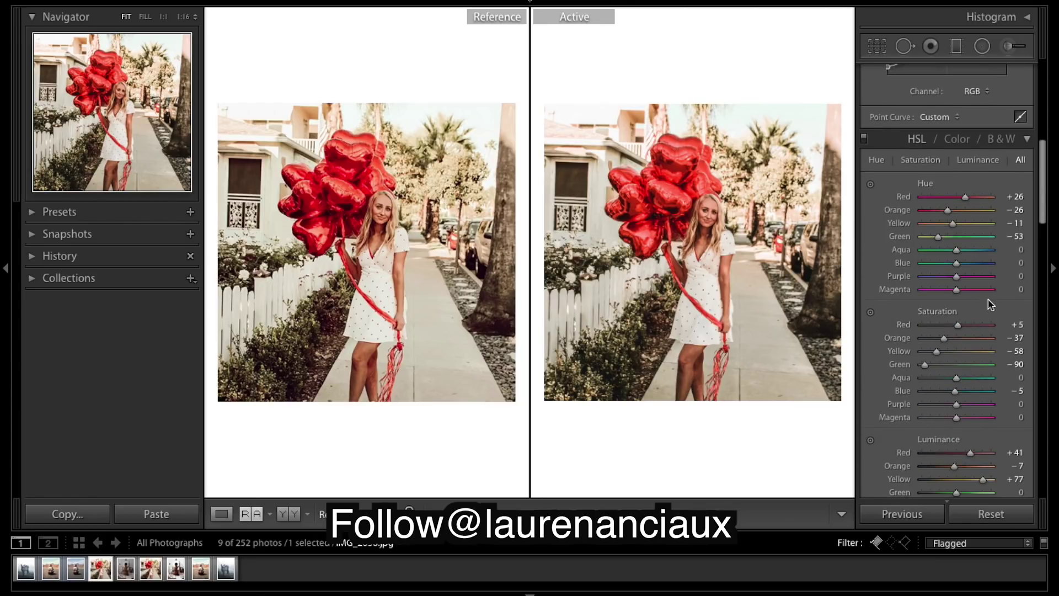
scroll(981, 287, "down", 2)
left_click_drag(953, 184, 963, 159)
key("ctrl+z")
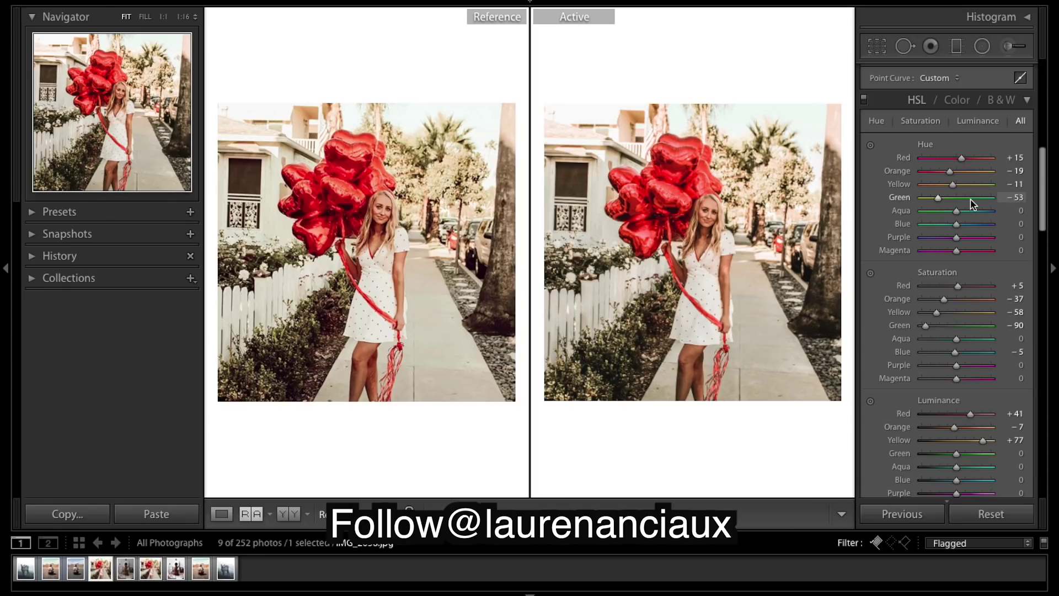
left_click_drag(950, 171, 951, 170)
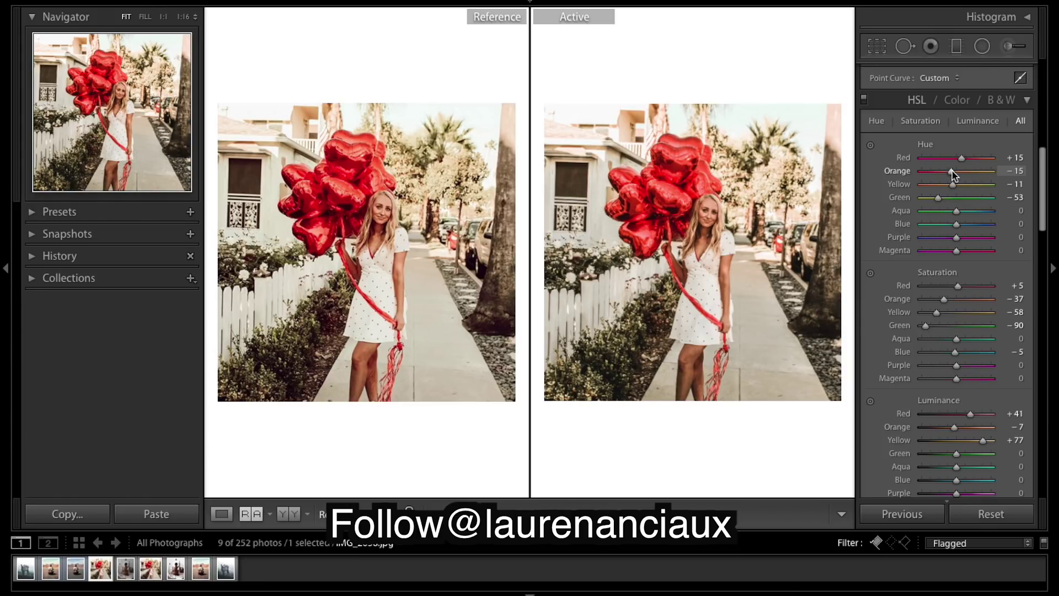
left_click_drag(953, 174, 954, 174)
left_click_drag(962, 164, 961, 164)
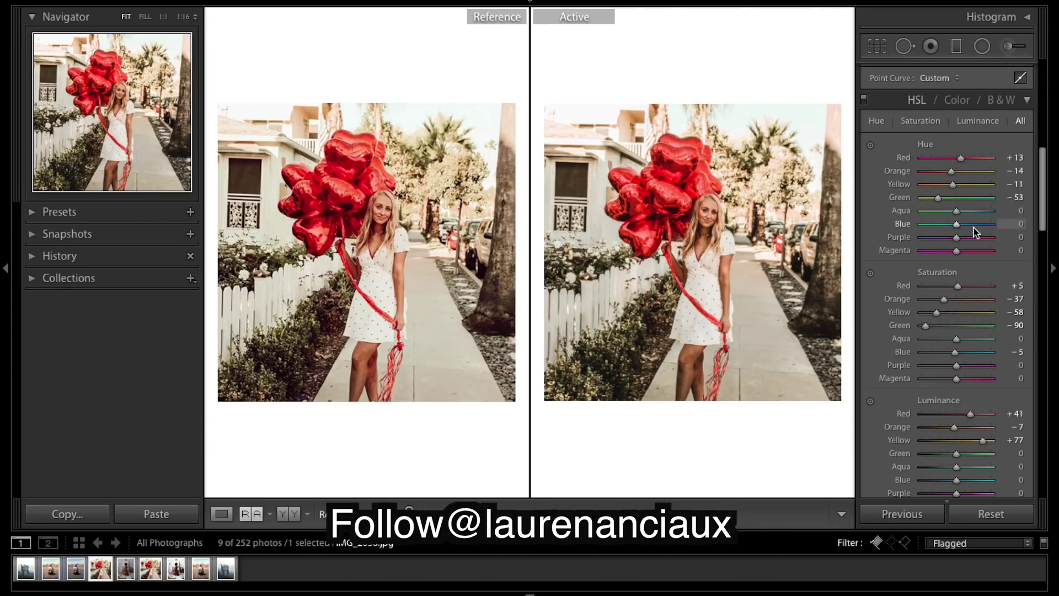
Step: Add a radial filter fitted around the woman's face with Contrast 9 and Sharpness 28
left_click(982, 46)
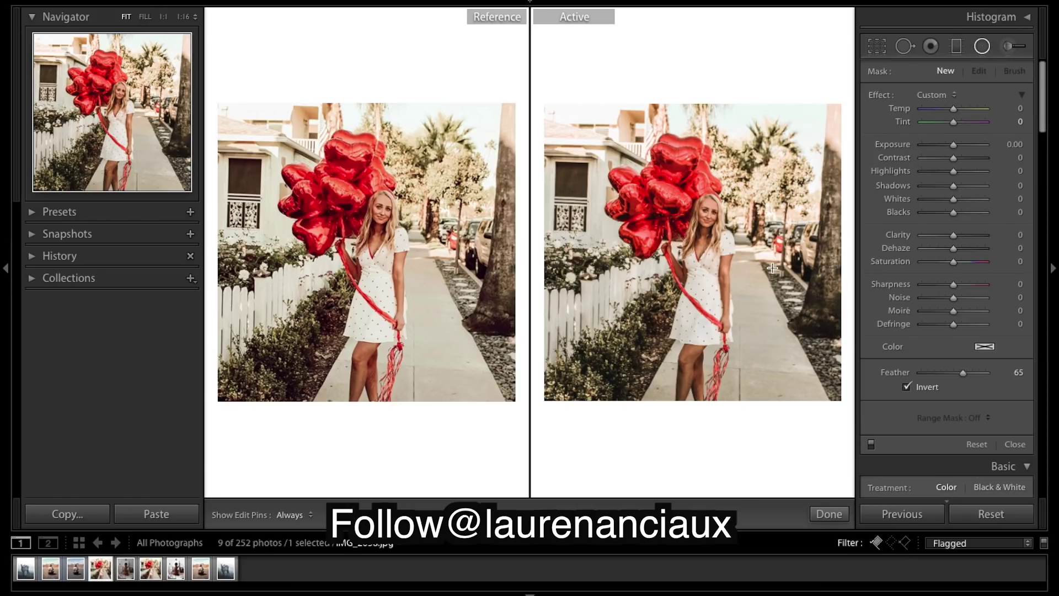
mouse_move(696, 208)
left_mouse_down()
mouse_move(726, 239)
mouse_move(705, 218)
left_mouse_up()
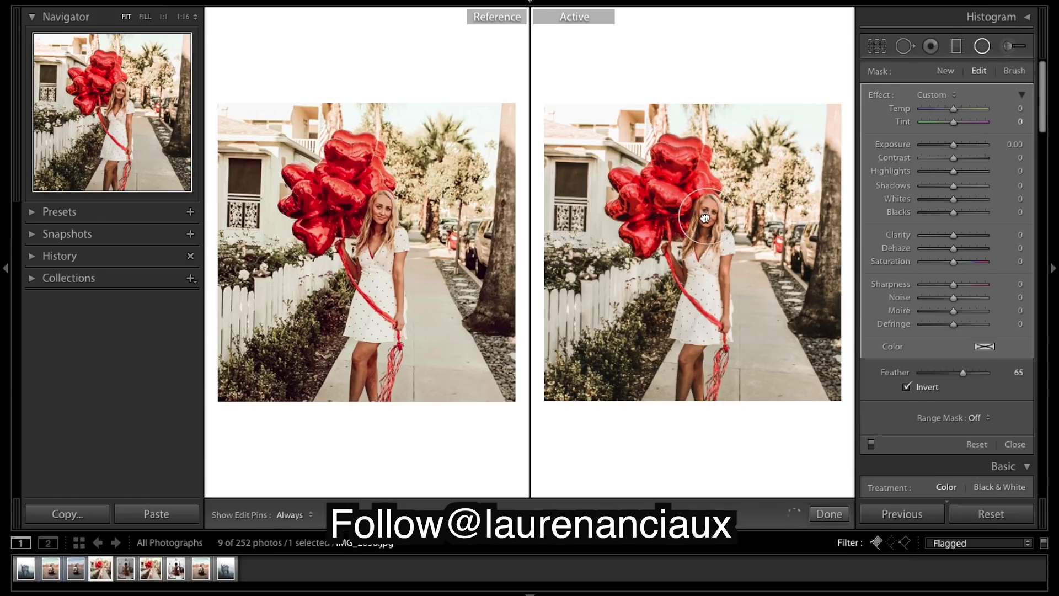
left_click_drag(953, 158, 960, 161)
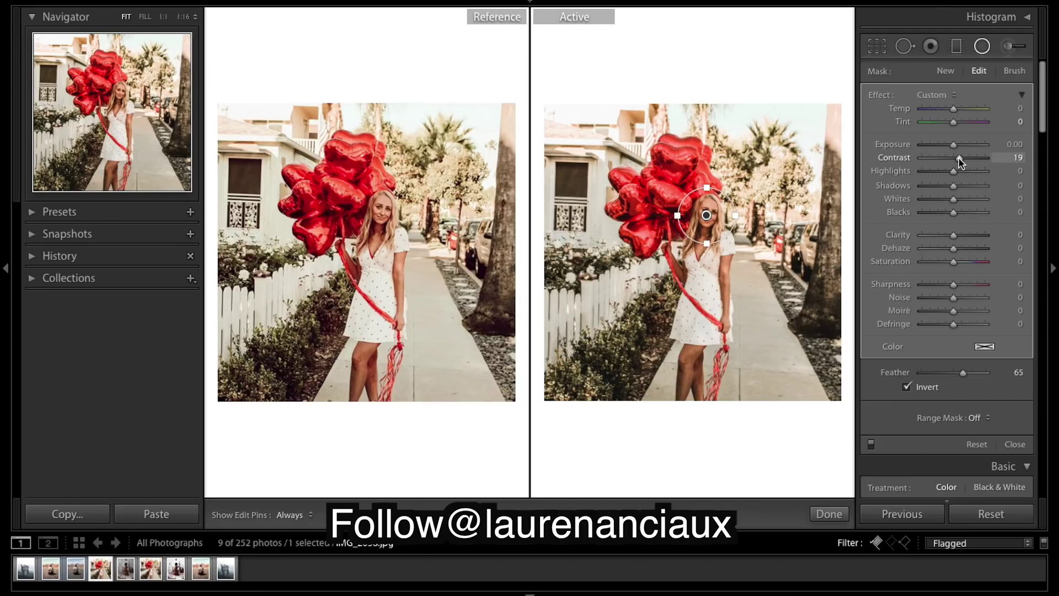
left_click_drag(960, 161, 957, 160)
left_click_drag(971, 284, 966, 287)
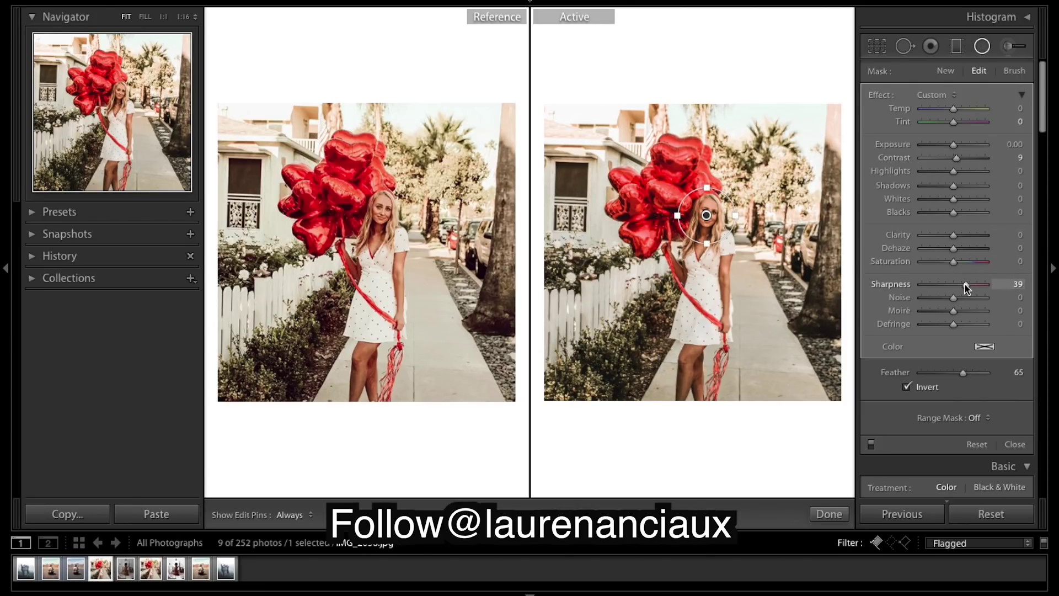
left_click_drag(966, 287, 963, 287)
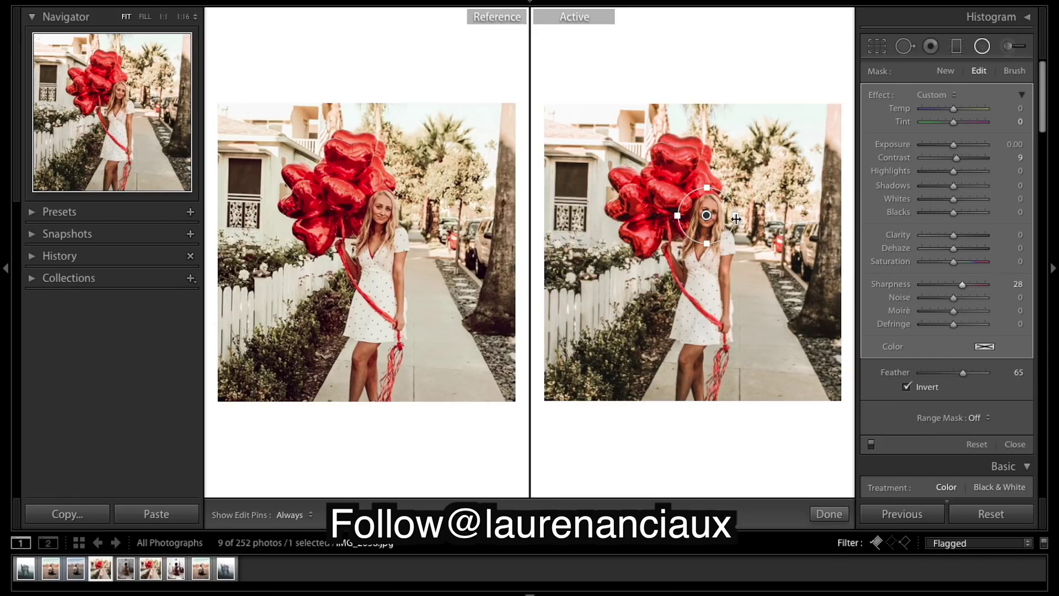
left_click_drag(736, 217, 711, 236)
left_click(829, 513)
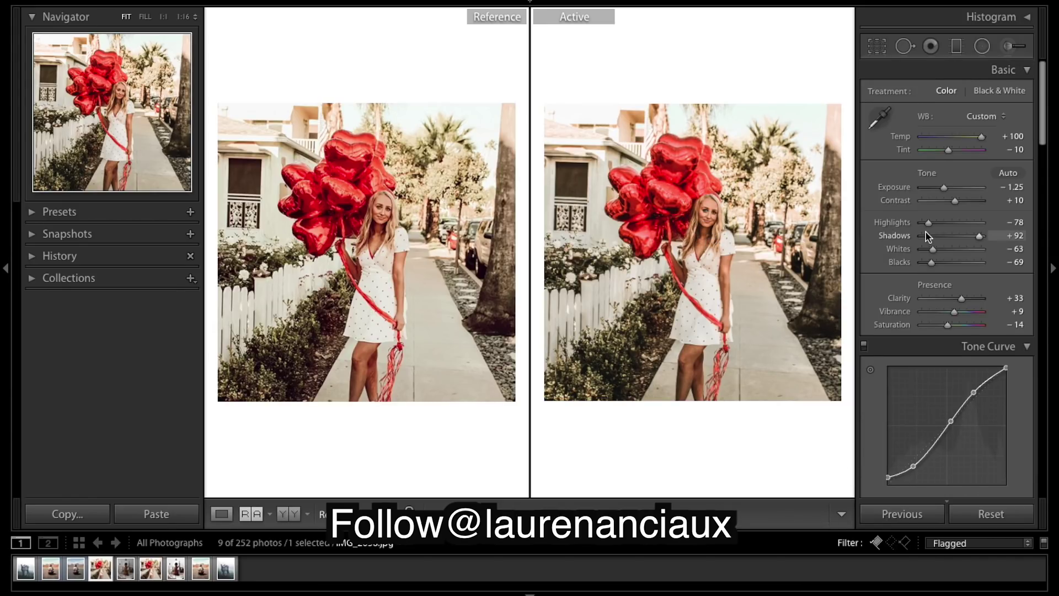
Step: Adjust the Orange skin tones to HSL hue -20 and saturation -35
scroll(927, 237, "down", 5)
scroll(982, 230, "up", 4)
scroll(983, 235, "down", 8)
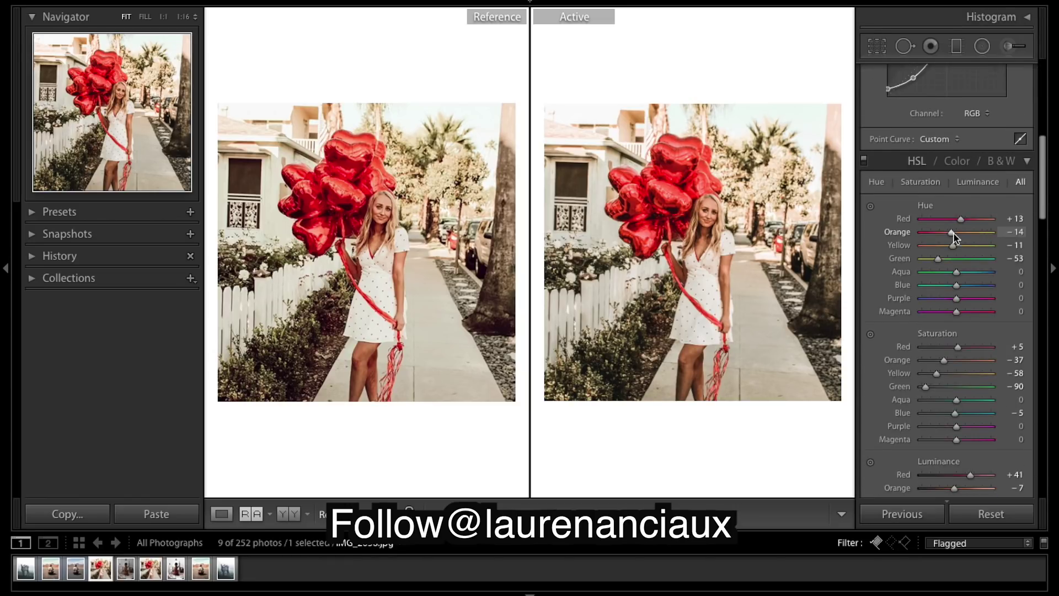
left_click_drag(952, 237, 950, 237)
left_click_drag(949, 237, 950, 237)
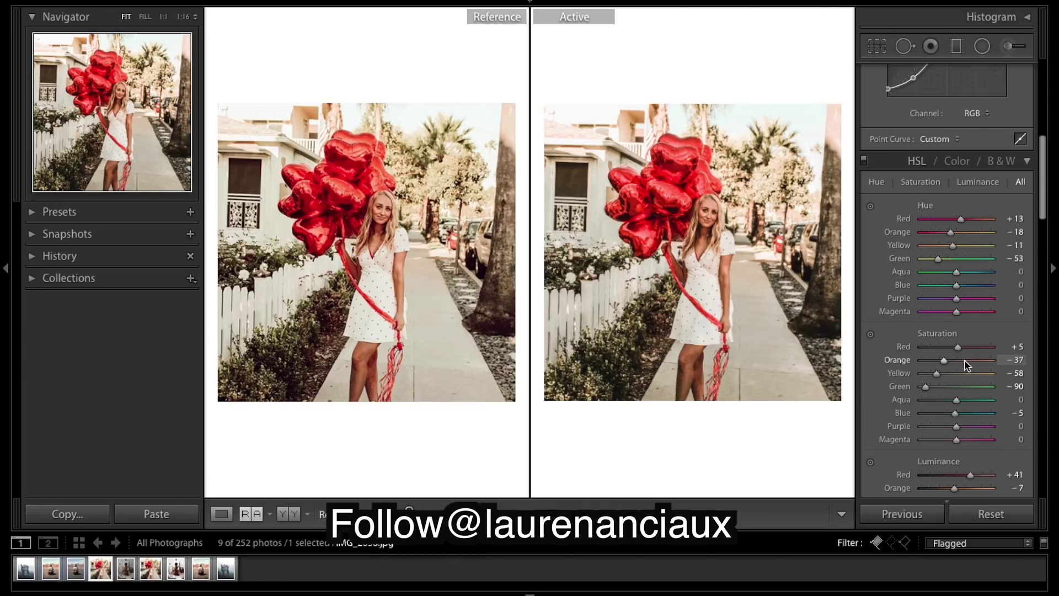
left_click_drag(944, 364, 944, 362)
key("ctrl+z")
Step: Compare the unedited and edited versions of the balloon photo
key("backslash")
key("backslash")
key("backslash")
key("backslash")
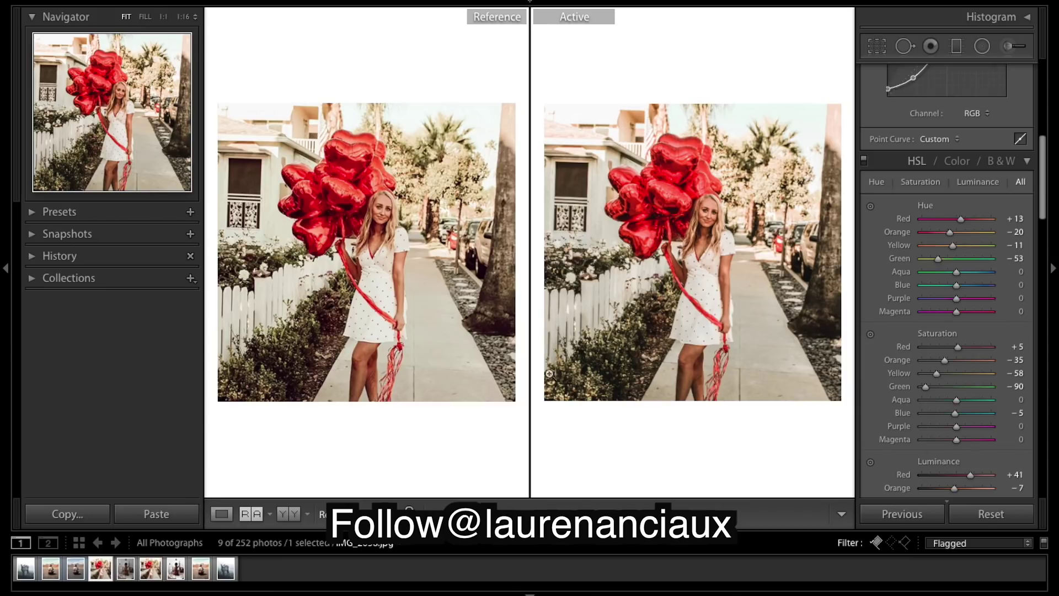